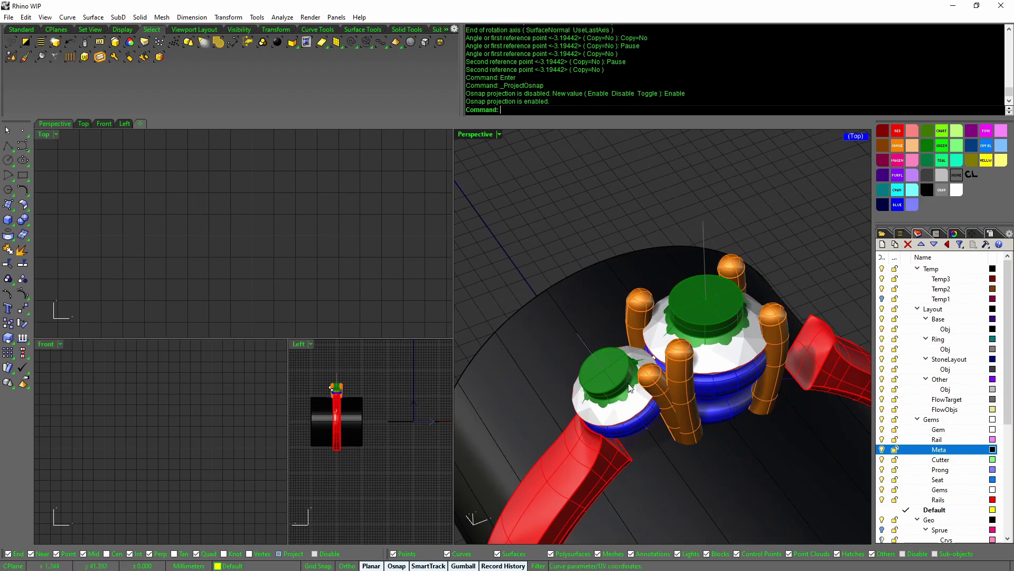
Step: Examine the prong arrangement around the small and large stone settings on the ring
right_drag(629, 369, 618, 368)
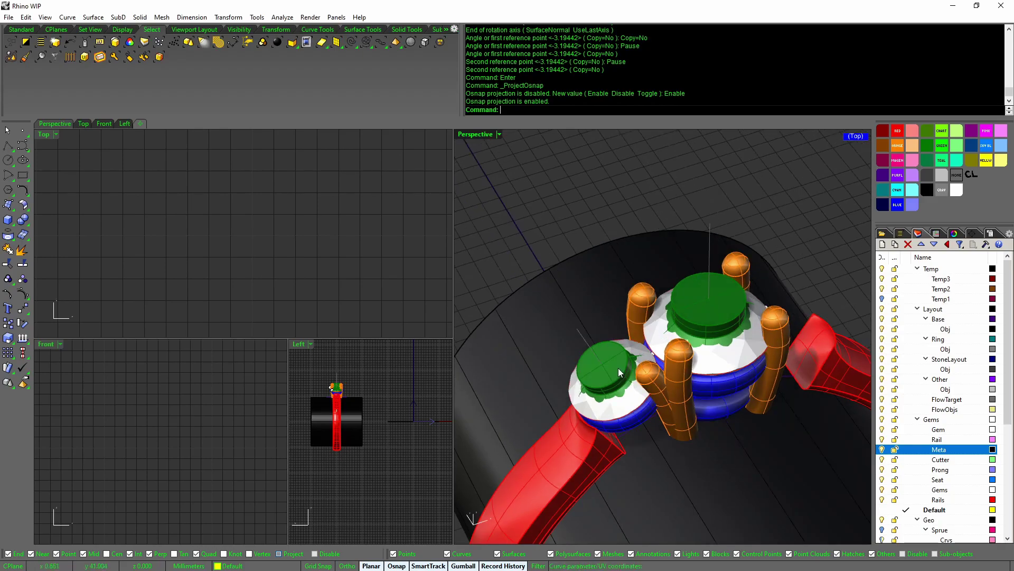
scroll(618, 368, up, 5)
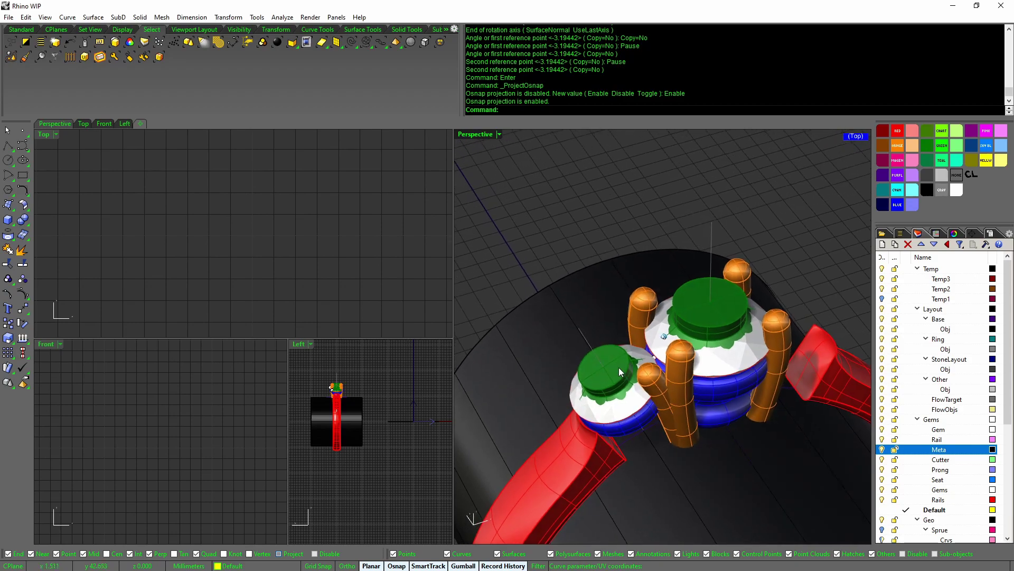
scroll(620, 367, down, 2)
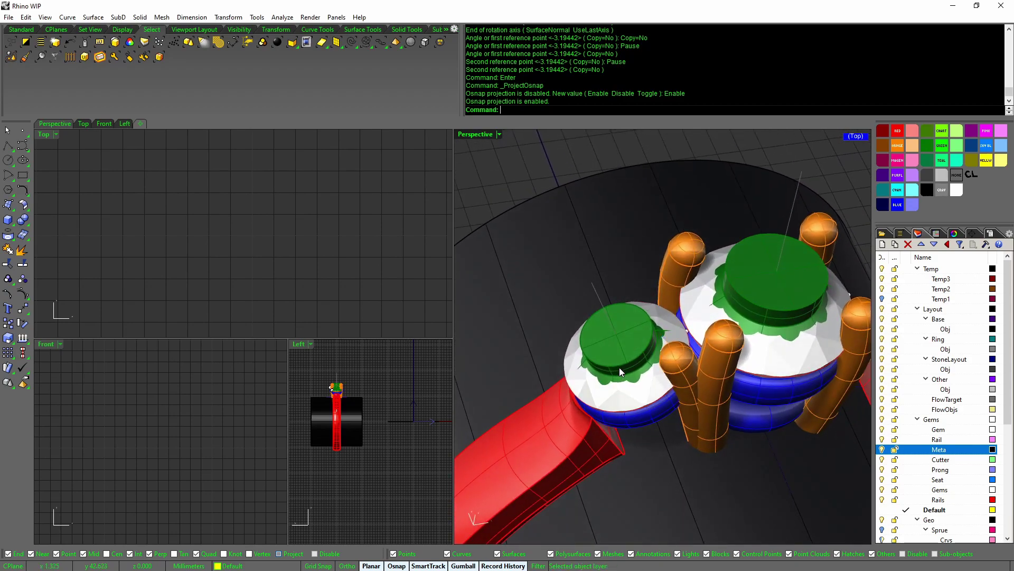
right_drag(619, 367, 619, 402)
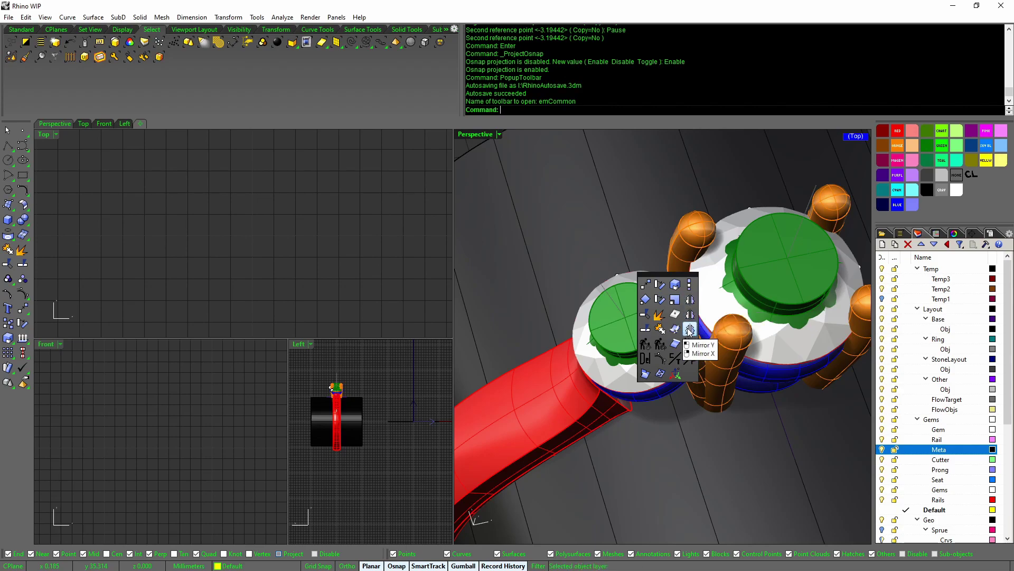
right_drag(589, 323, 600, 329)
mouse_move(693, 342)
right_down()
mouse_move(688, 358)
mouse_move(631, 317)
mouse_move(663, 359)
mouse_move(683, 358)
right_up()
key(Up)
key(Up)
key(Up)
key(Up)
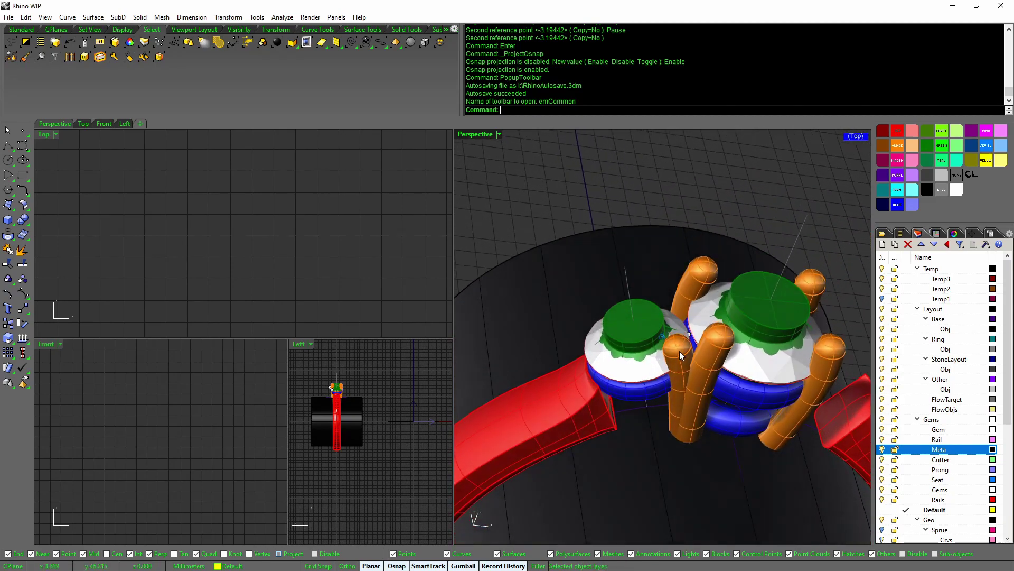
Step: Copy the small stone's existing prong by rotating it 90 degrees about the stone's axis in 3D
click(679, 346)
scroll(679, 346, up, 3)
middle_click(653, 291)
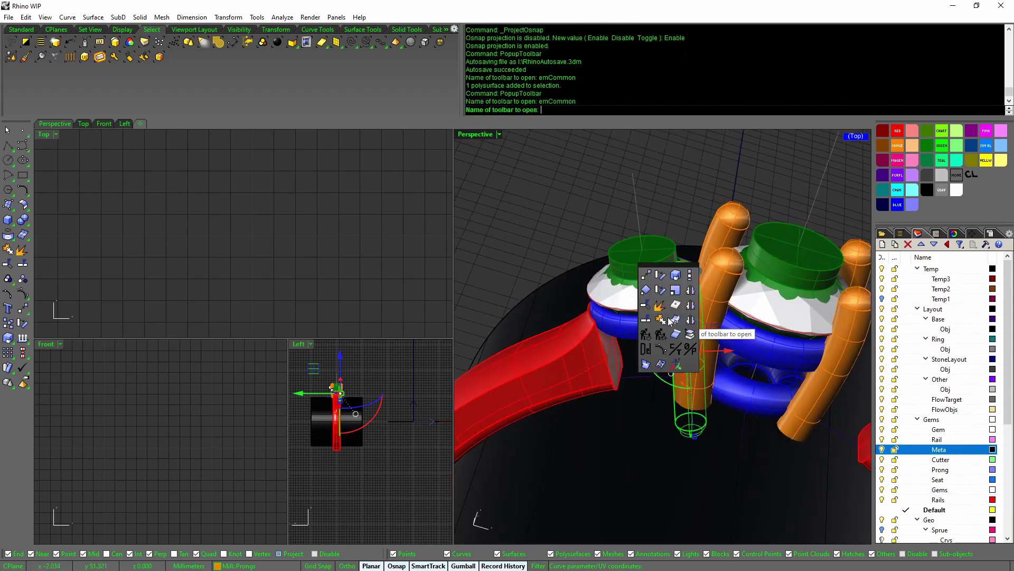
click(659, 291)
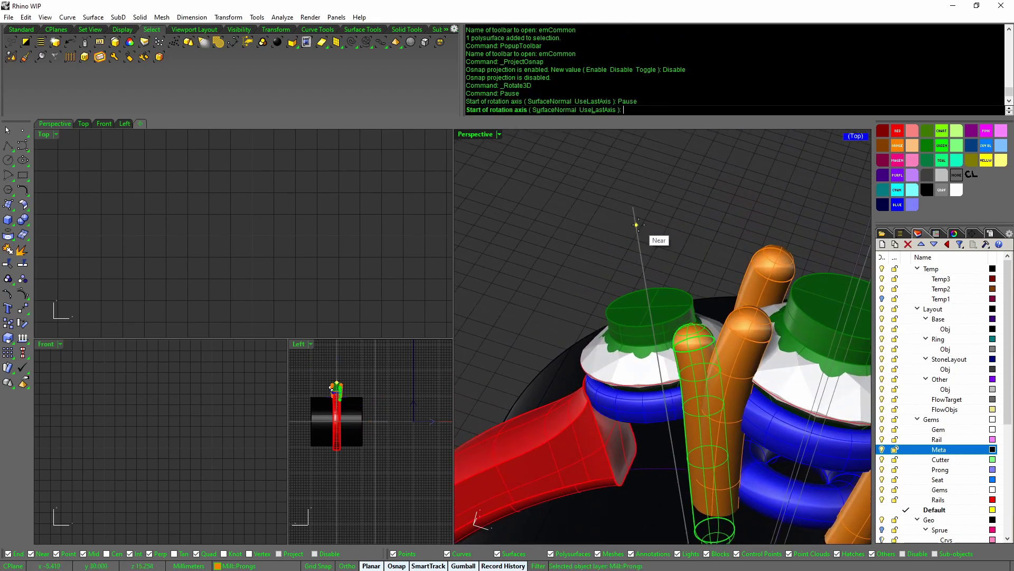
click(640, 267)
right_drag(676, 264, 681, 328)
text(90)
key(Return)
key(Return)
Step: Rotate the original small-stone prong about 3 degrees around the small stone's axis without copying it
scroll(681, 327, down, 5)
right_drag(647, 239, 664, 255)
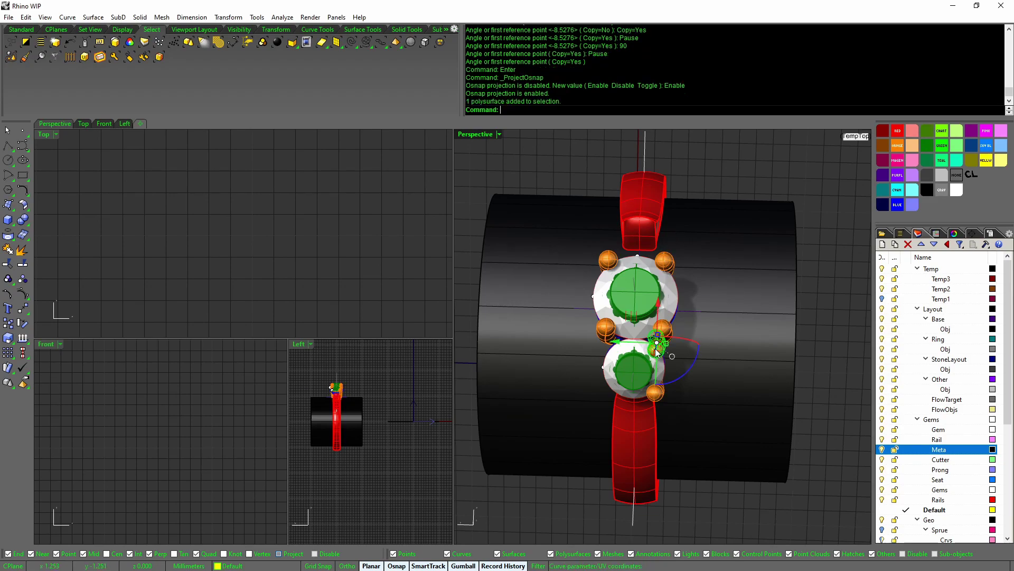
scroll(659, 338, up, 6)
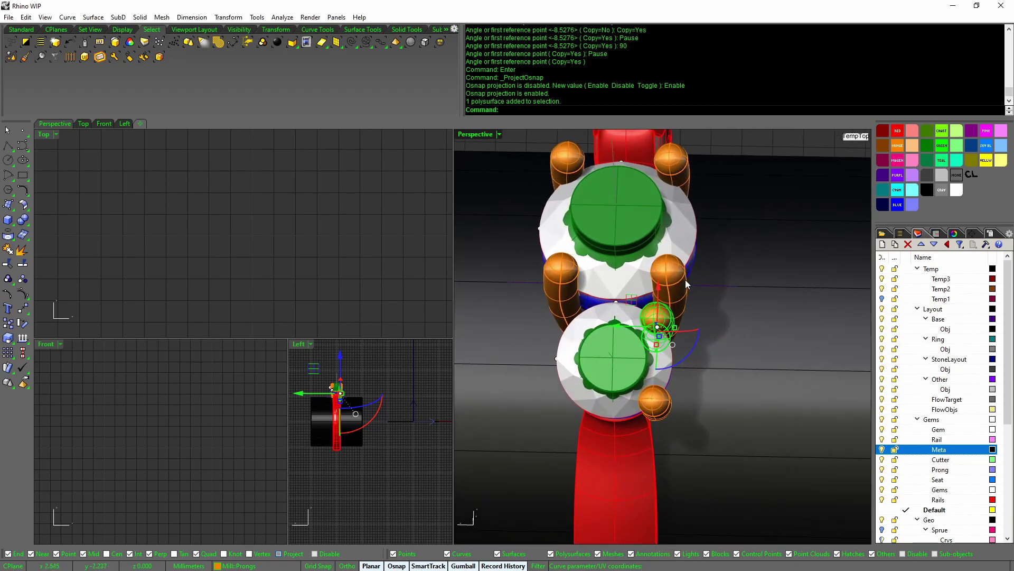
middle_click(685, 280)
click(677, 252)
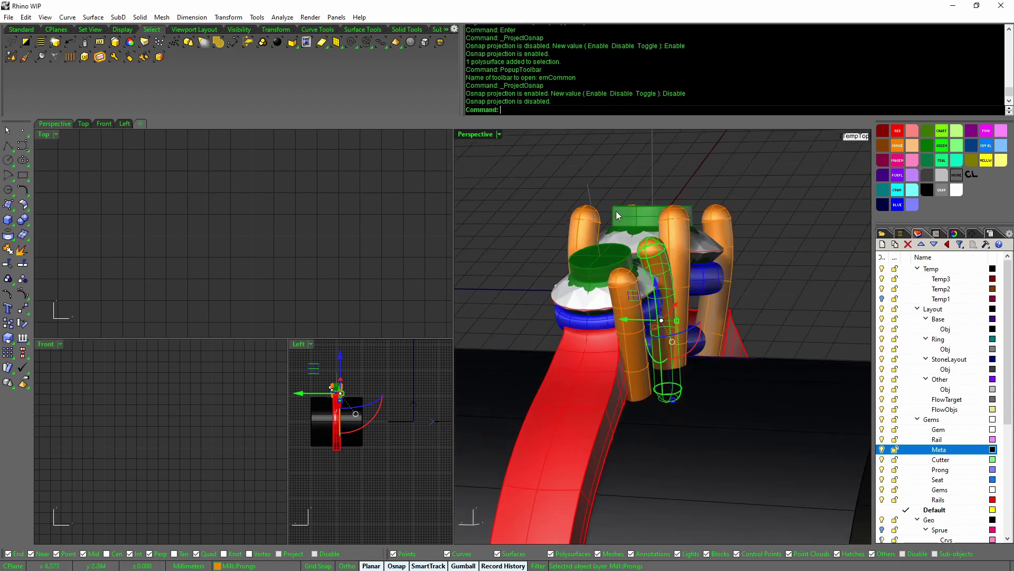
right_drag(623, 201, 772, 248)
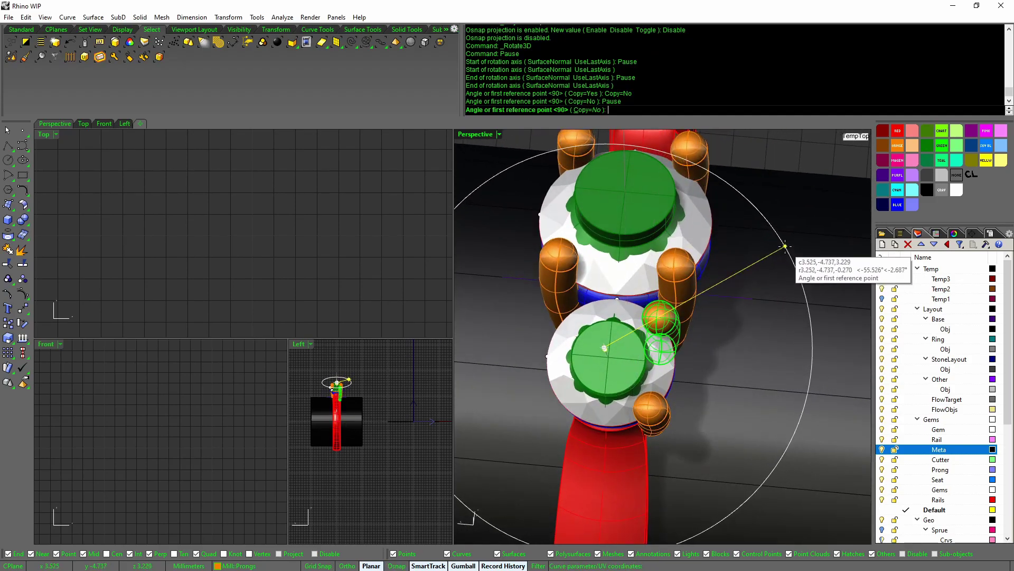
click(785, 247)
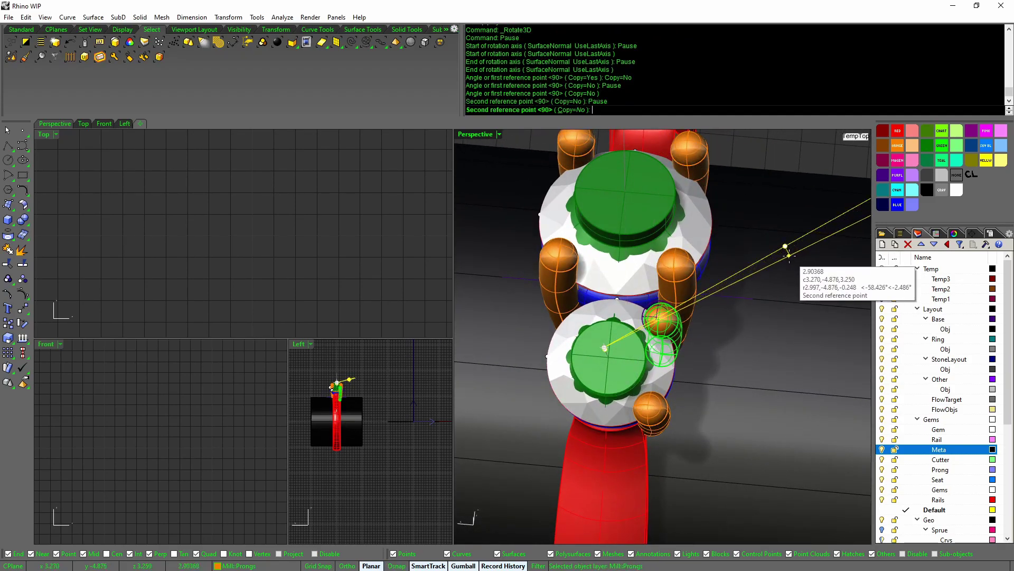
click(788, 255)
key(Up)
key(Up)
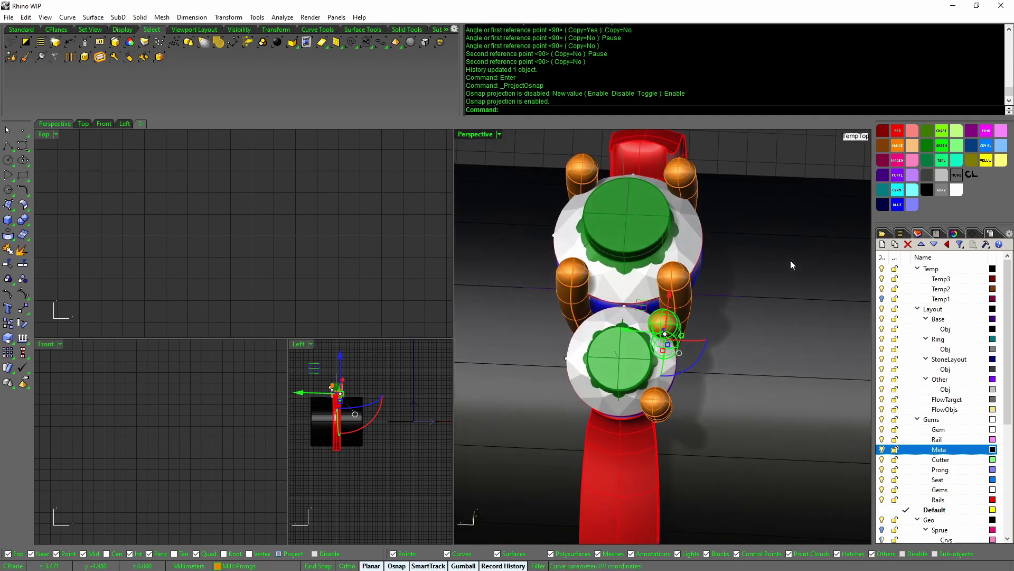
key(Up)
Step: Mirror both small-stone prongs across the ring's centre line to complete four prongs around the small stone
right_drag(790, 261, 613, 374)
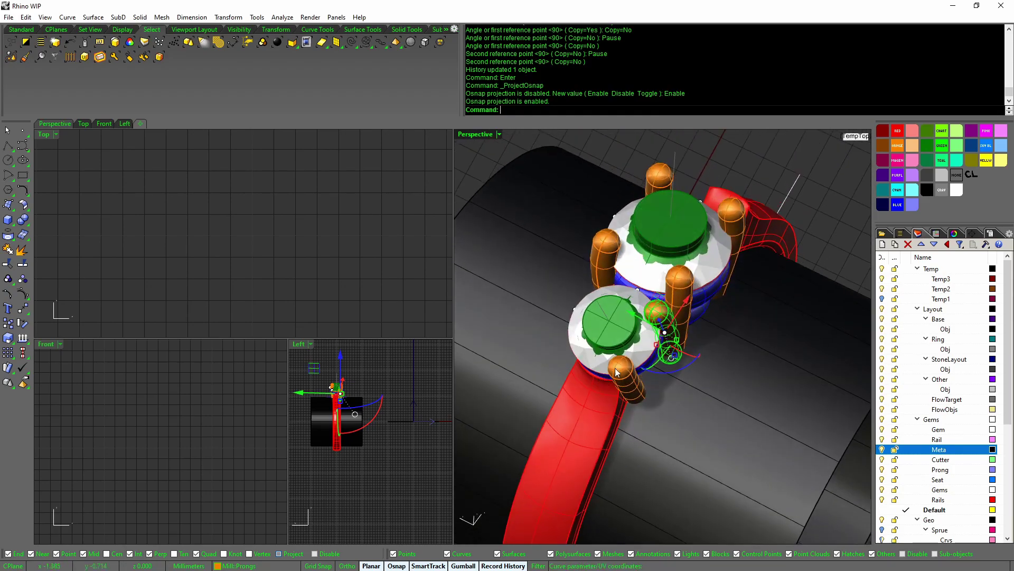
shift+click(621, 371)
middle_click(613, 336)
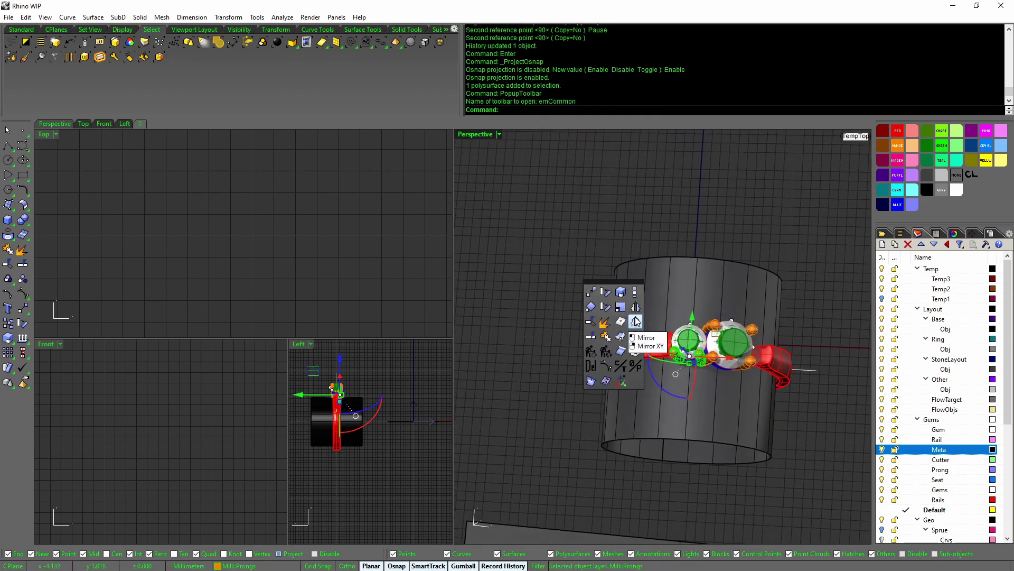
click(636, 309)
right_drag(555, 342, 691, 359)
scroll(696, 373, down, 8)
scroll(657, 301, up, 3)
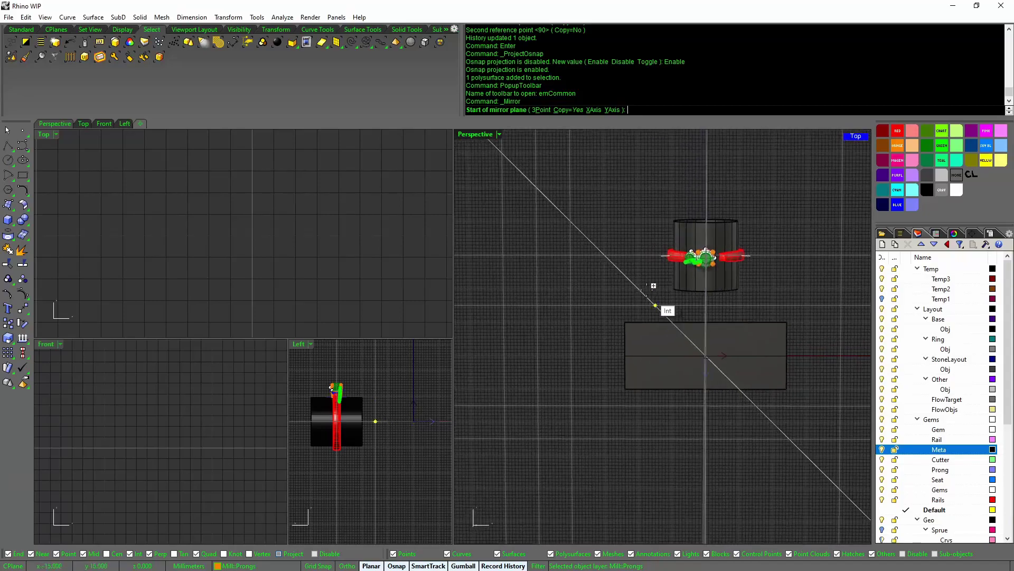
click(637, 256)
click(590, 257)
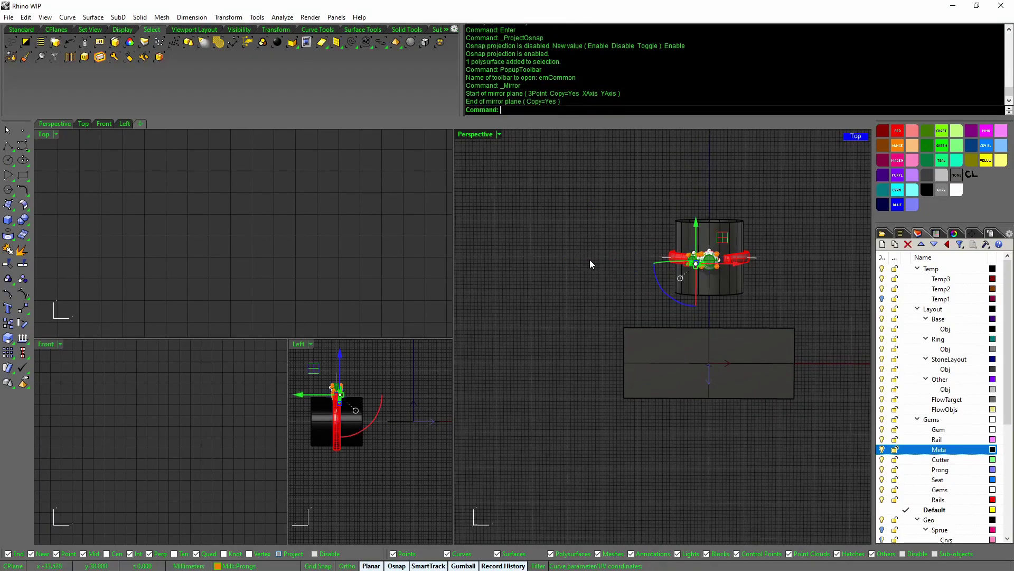
right_drag(590, 259, 604, 281)
click(604, 281)
scroll(604, 281, up, 5)
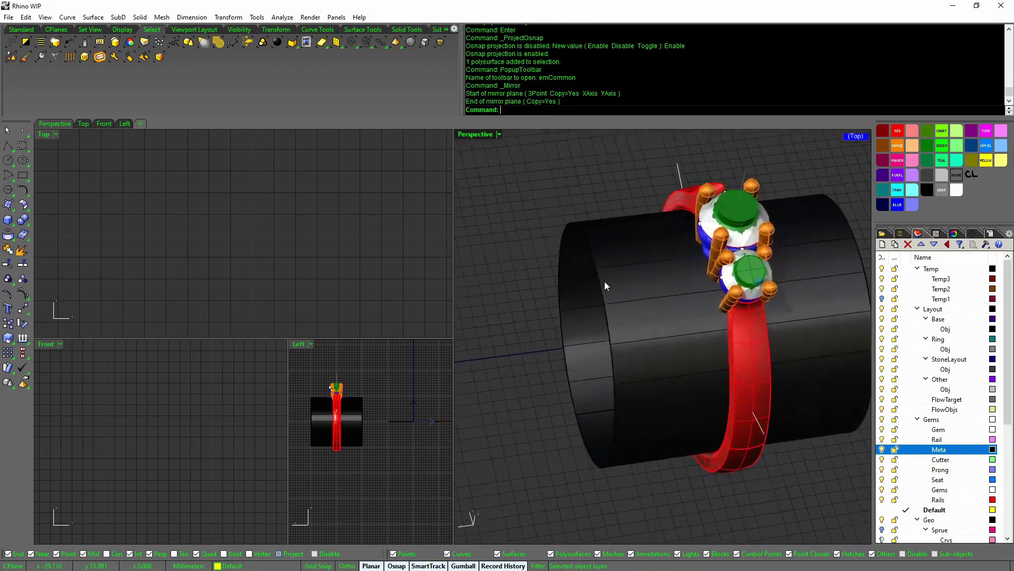
right_drag(604, 281, 604, 282)
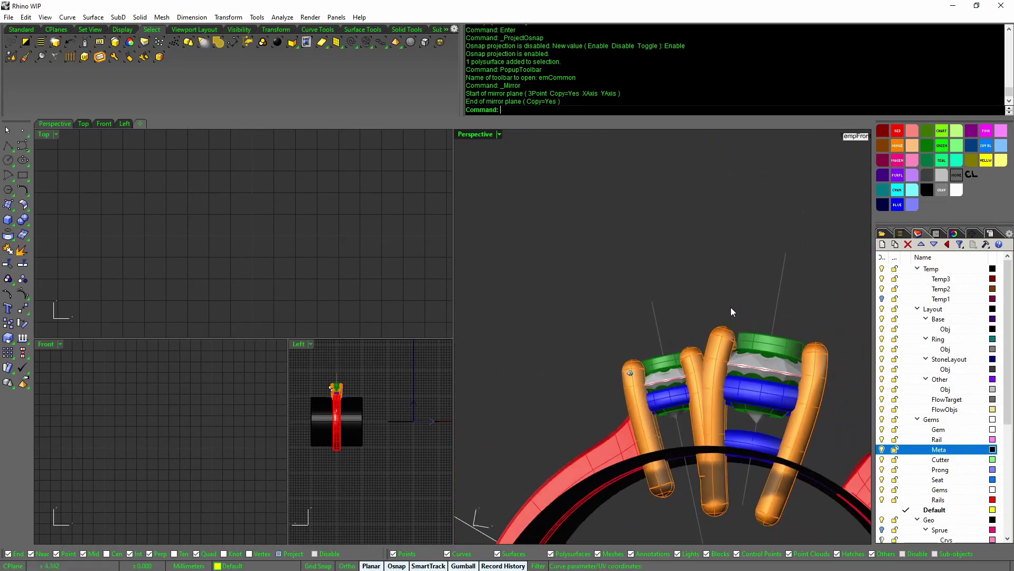
Step: Select the complete small-stone setting with its prongs and rotate it slightly with the gumball
mouse_move(610, 285)
mouse_down()
mouse_move(687, 497)
mouse_move(692, 490)
mouse_up()
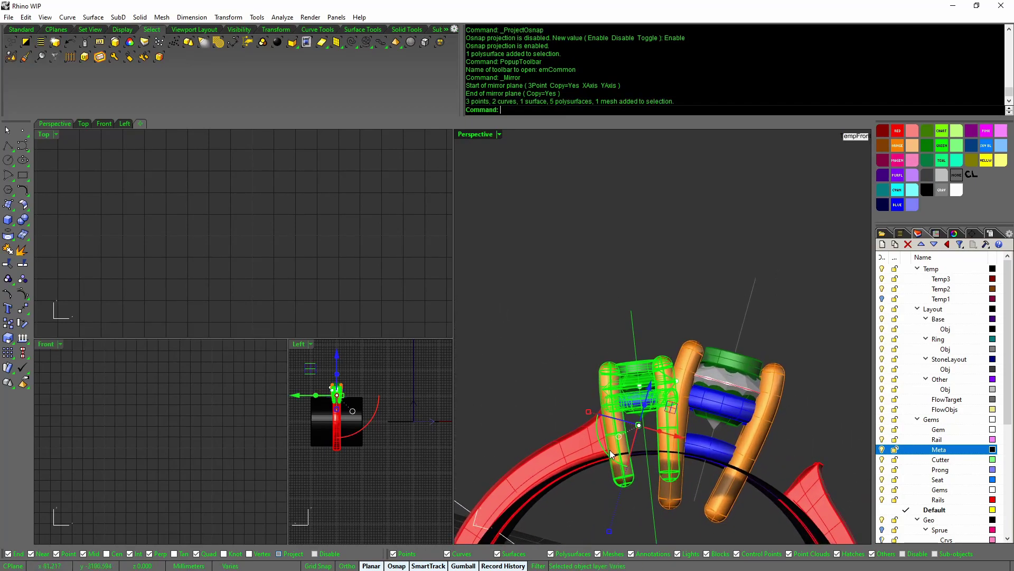
drag(607, 455, 604, 468)
right_drag(604, 468, 607, 332)
click(556, 365)
Step: Step back and forward through the mirror and gumball rotation edits and undo the last move
key(ctrl+z)
key(ctrl+y)
key(ctrl+y)
key(ctrl+y)
key(ctrl+z)
right_drag(674, 369, 756, 360)
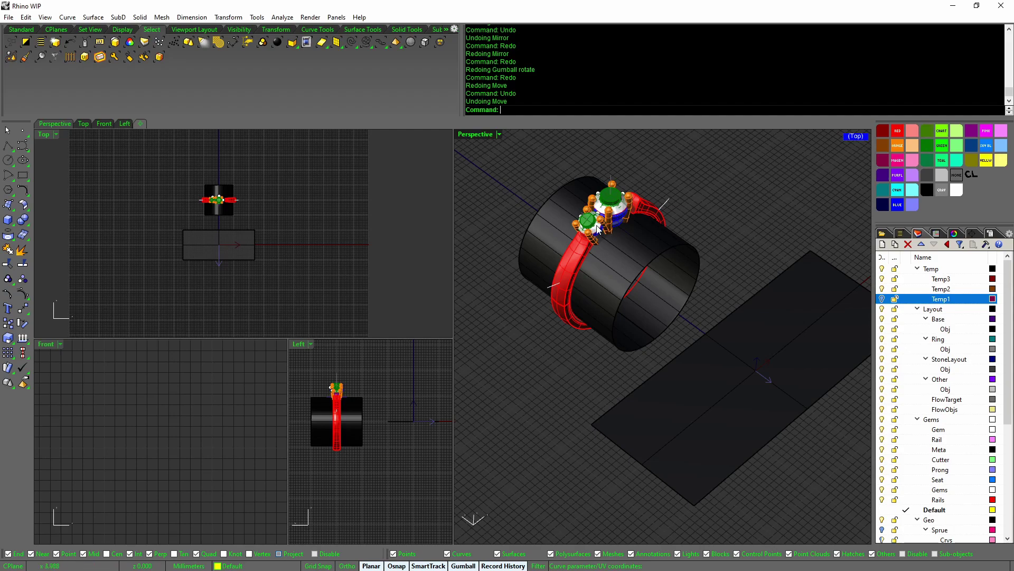
Step: Set the history option Lock to Yes and swap the positions of the ring assembly and the flat layout rectangle
right_drag(625, 210, 648, 322)
scroll(343, 257, up, 2)
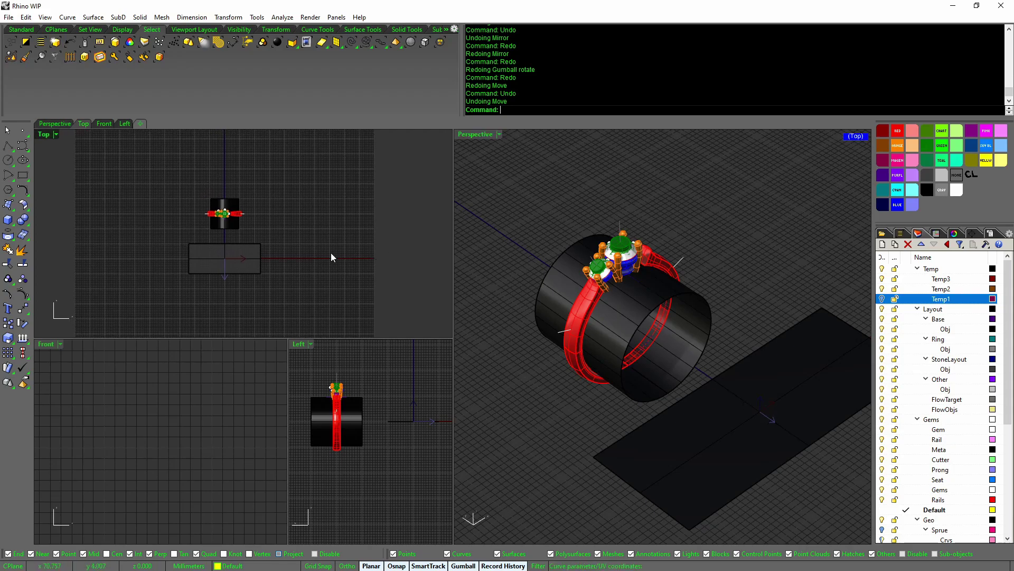
middle_click(303, 246)
click(330, 299)
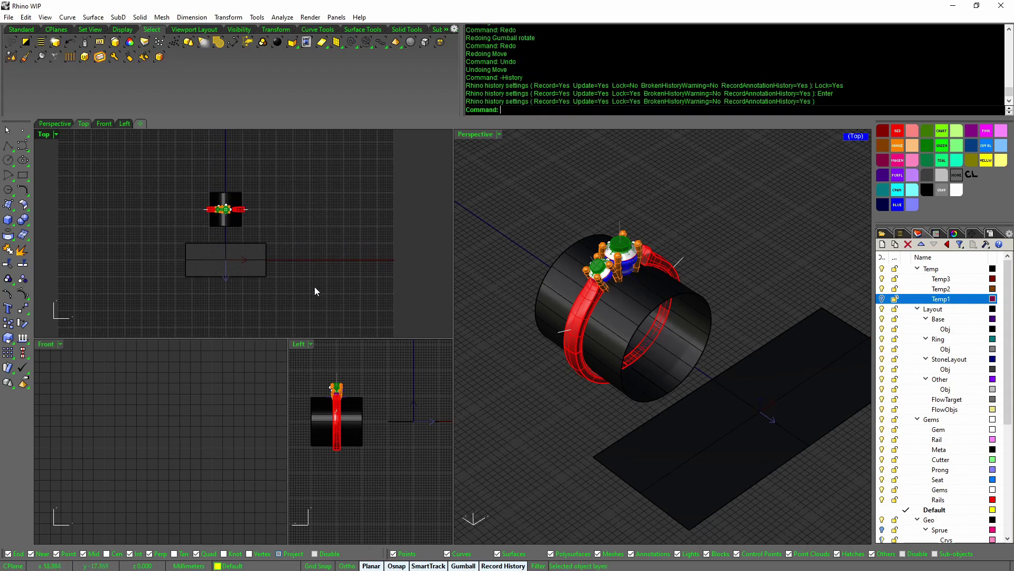
middle_click(302, 252)
click(310, 306)
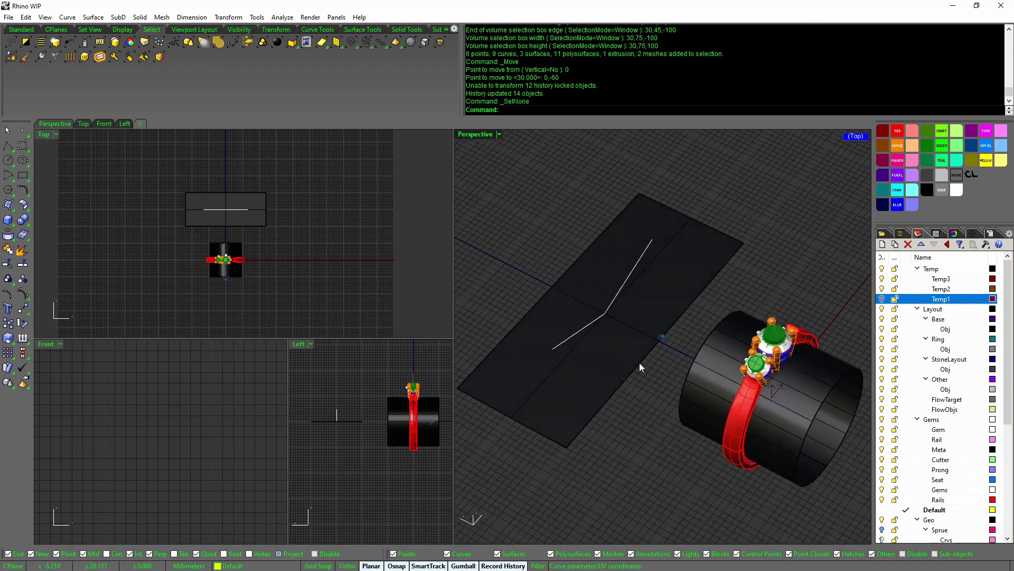
Step: Try to move one of the history-locked prongs on the ring with the gumball
click(639, 363)
scroll(650, 367, up, 5)
scroll(696, 337, up, 1)
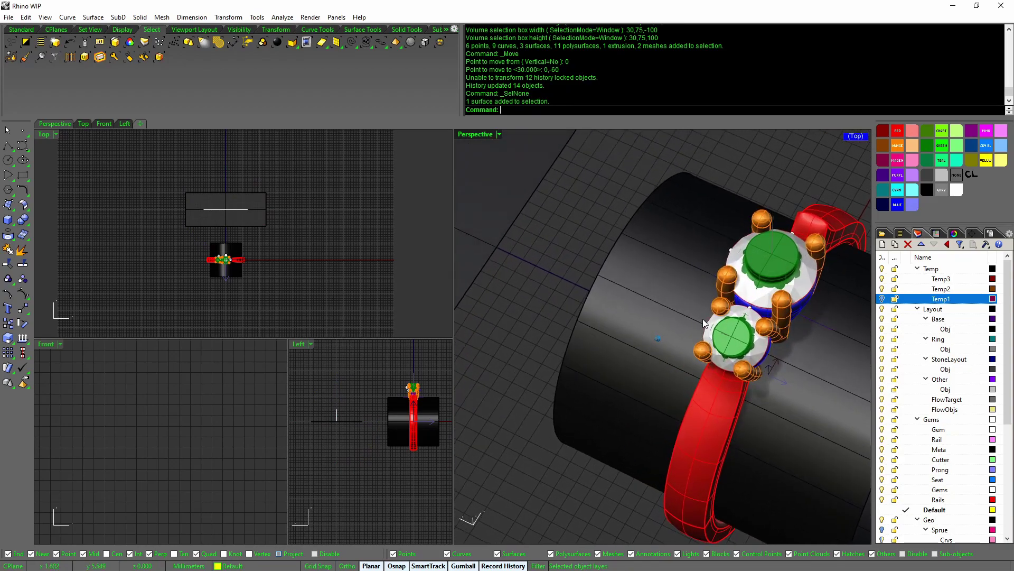
scroll(698, 336, up, 1)
right_drag(697, 337, 711, 369)
click(709, 362)
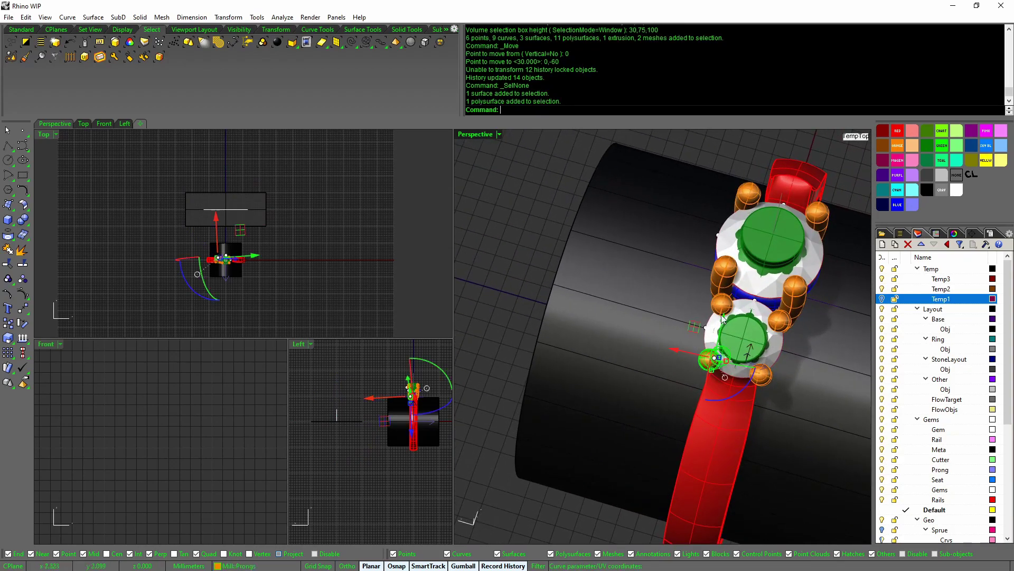
click(723, 308)
right_drag(724, 310, 721, 269)
click(719, 270)
drag(703, 257, 682, 203)
right_drag(503, 238, 527, 249)
scroll(704, 285, down, 8)
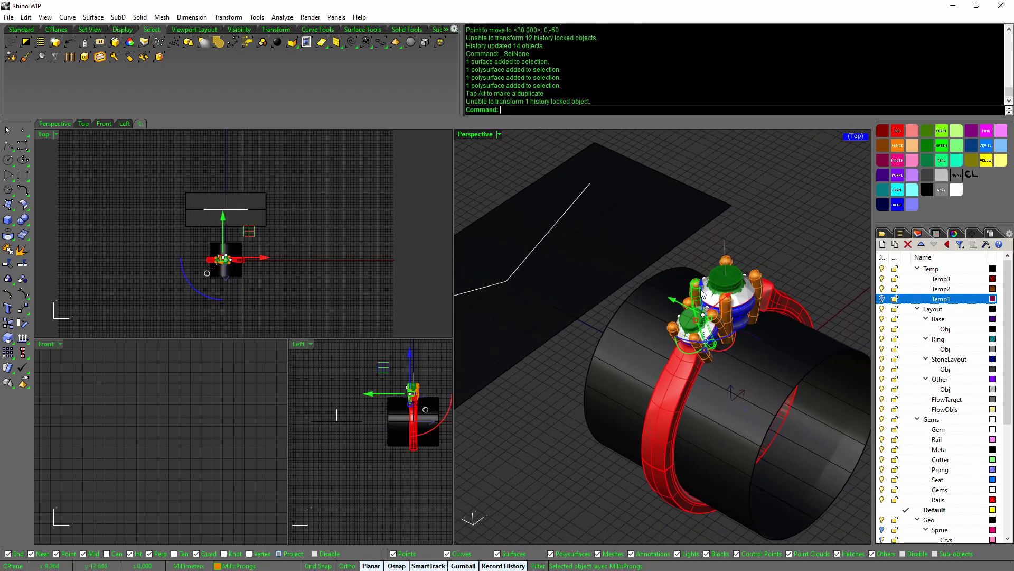
scroll(867, 241, down, 2)
right_drag(740, 316, 625, 192)
scroll(727, 330, up, 3)
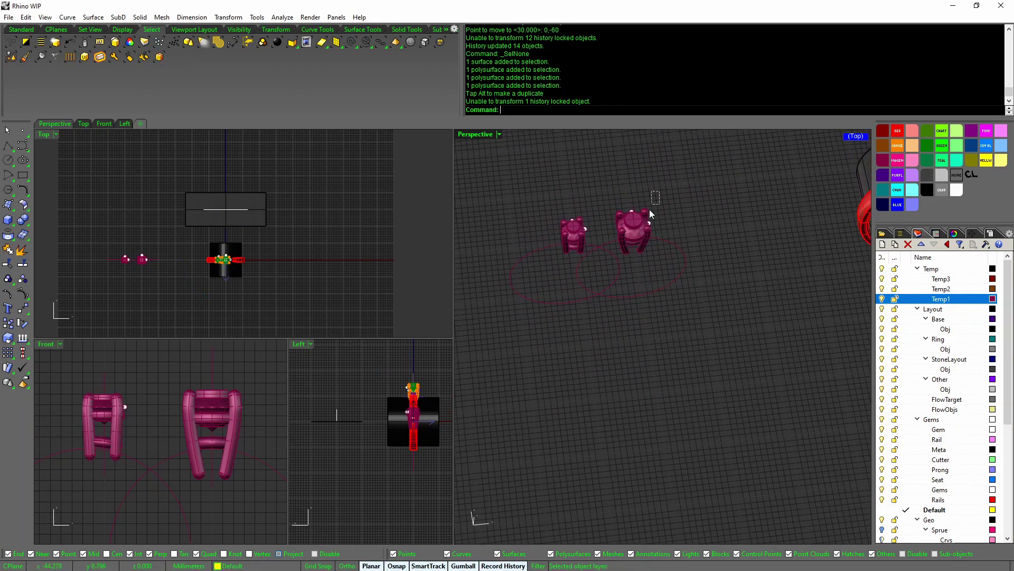
drag(619, 241, 617, 244)
middle_click(662, 248)
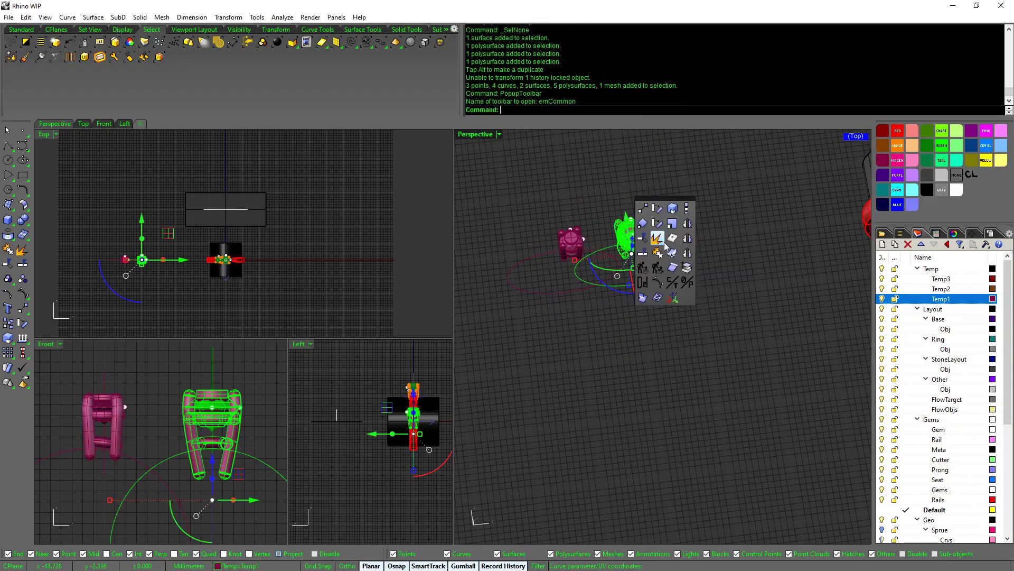
click(643, 210)
right_drag(610, 260, 614, 275)
scroll(605, 356, down, 3)
scroll(799, 297, down, 2)
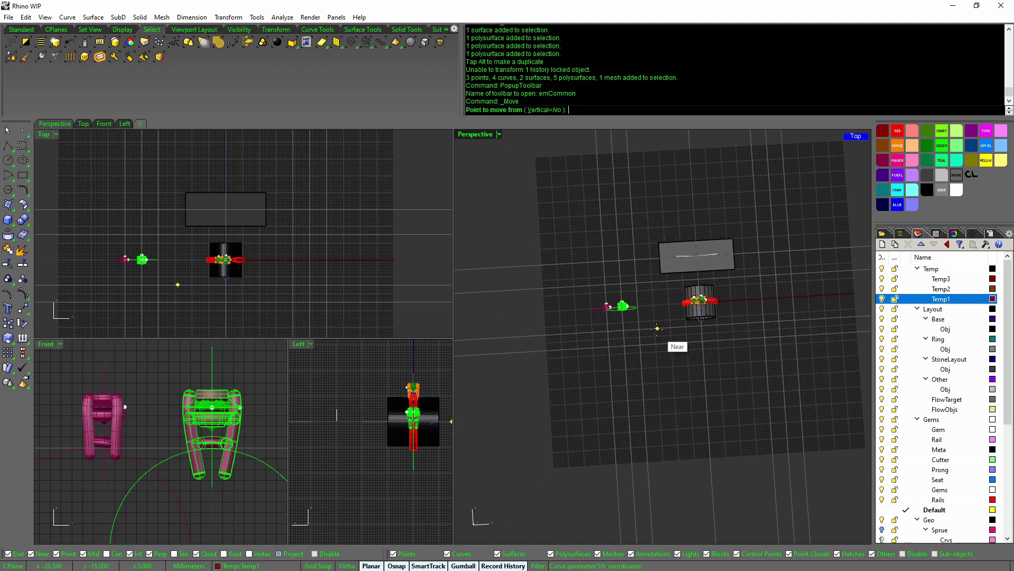
key(Escape)
Step: Move a prong of the larger source setting on the Temp1 layer to test history updating, and undo the move
scroll(657, 318, up, 5)
scroll(657, 319, up, 3)
click(734, 349)
click(651, 310)
drag(687, 290, 703, 306)
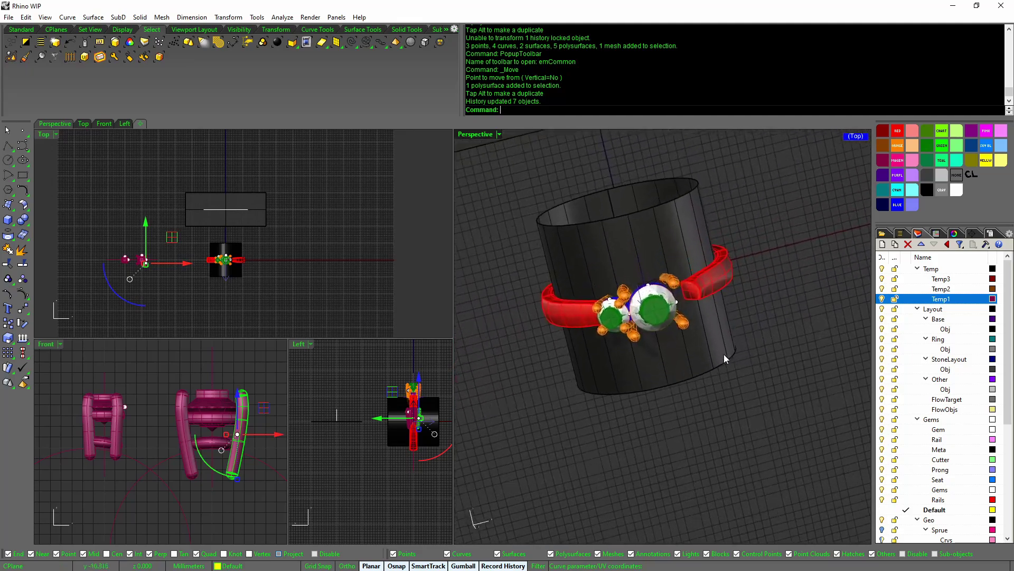
key(ctrl+z)
Step: Move the large stone's axis line on the FlowTarget layer, and undo the move and the layer visibility change
right_drag(768, 330, 720, 269)
click(656, 214)
right_drag(772, 359, 734, 330)
drag(734, 333, 595, 368)
key(ctrl+z)
key(ctrl+z)
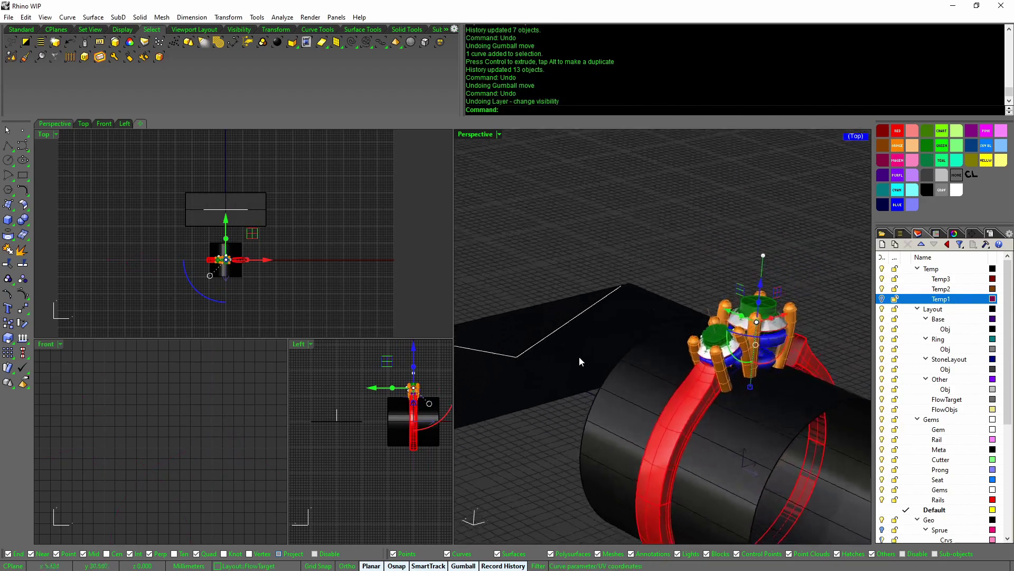
Step: Select the prongs around the stones and remove them from the small and large settings
scroll(579, 357, down, 6)
right_drag(578, 356, 581, 402)
right_drag(582, 402, 586, 409)
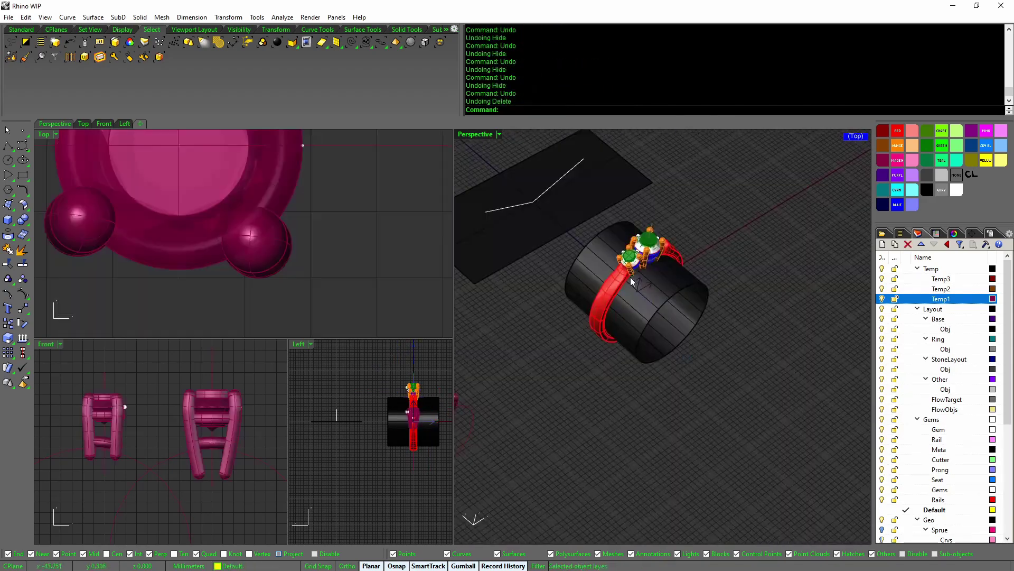
right_drag(631, 278, 655, 362)
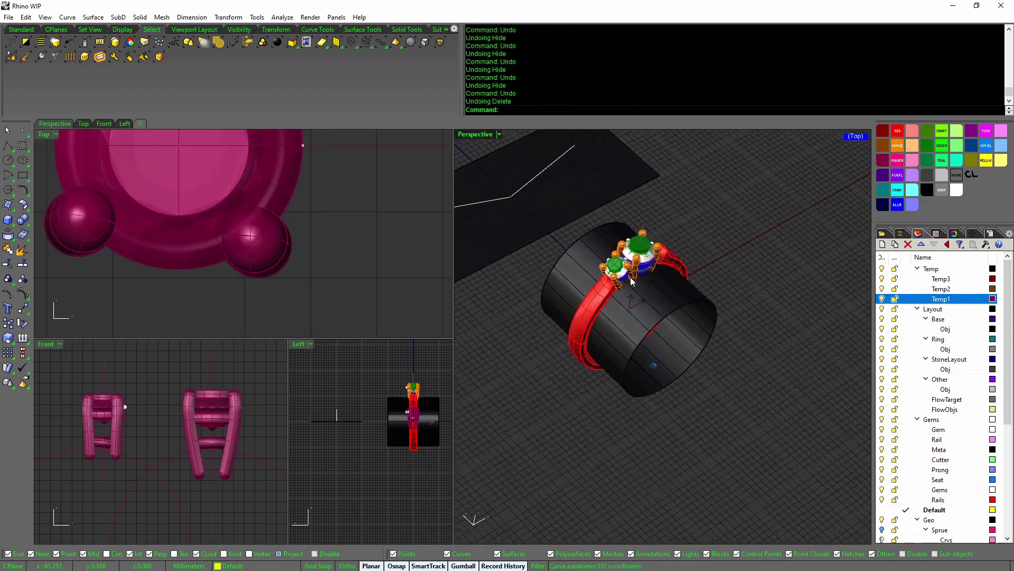
scroll(623, 275, up, 2)
click(594, 278)
scroll(580, 268, up, 2)
right_drag(575, 272, 631, 268)
shift+click(635, 268)
shift+click(592, 260)
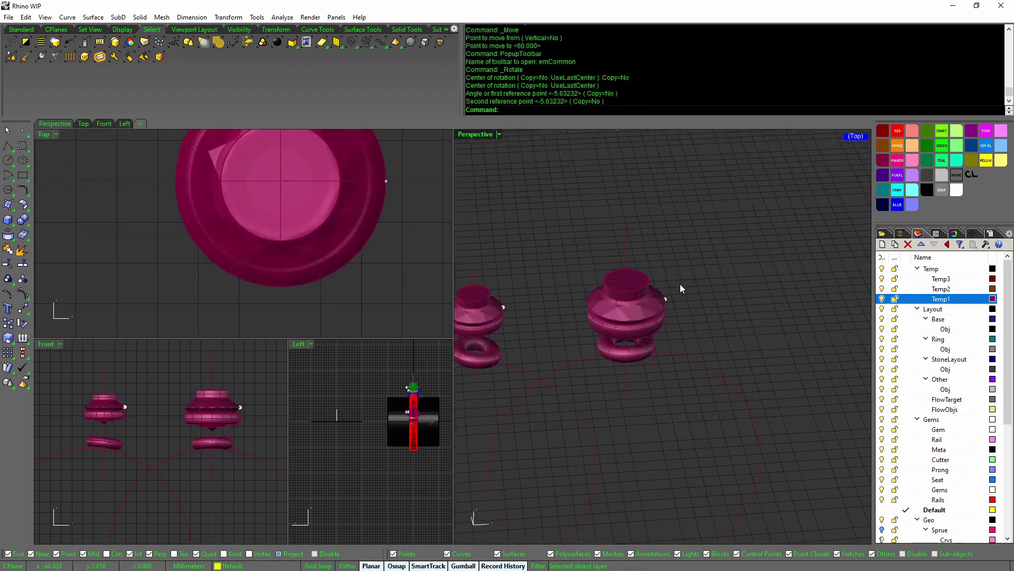
Step: Copy the prong curve from the large source setting to the small one with Orient, using Copy=Yes and Scale=No
scroll(623, 280, up, 4)
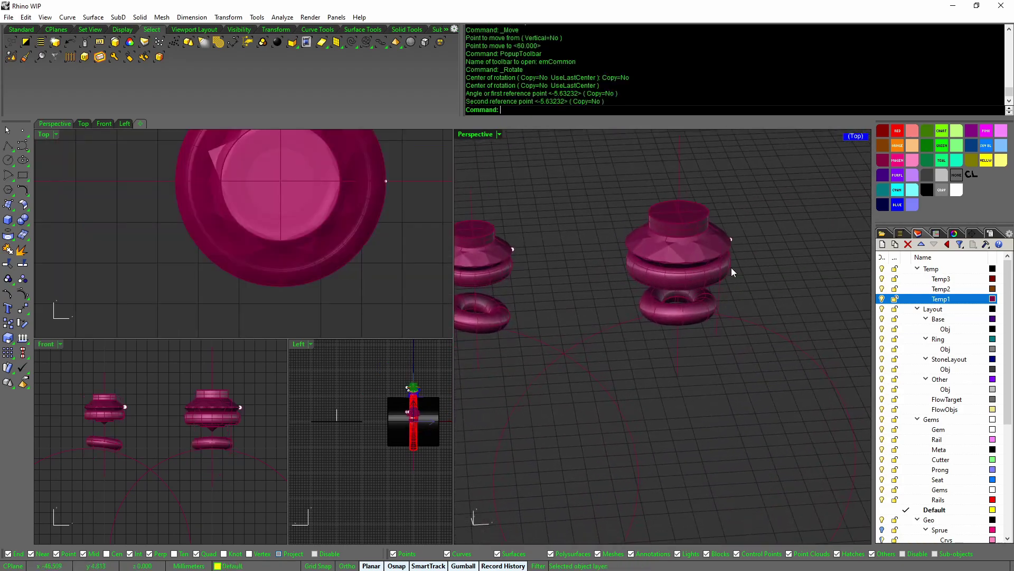
right_drag(623, 280, 708, 291)
click(670, 253)
mouse_move(673, 260)
right_down()
mouse_move(653, 315)
mouse_move(657, 287)
mouse_move(691, 281)
mouse_move(686, 272)
right_up()
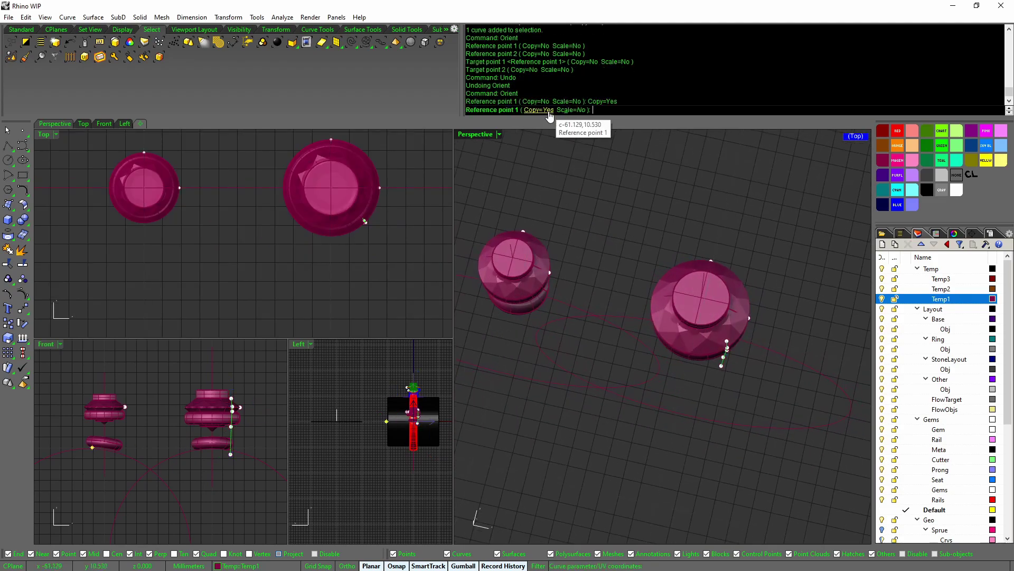
click(538, 110)
scroll(587, 299, up, 2)
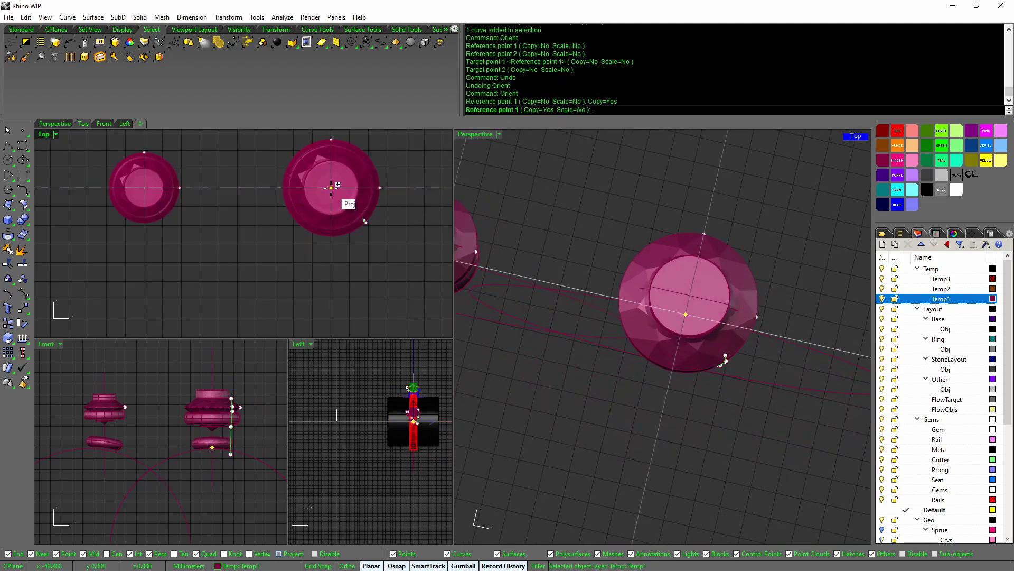
scroll(364, 222, up, 6)
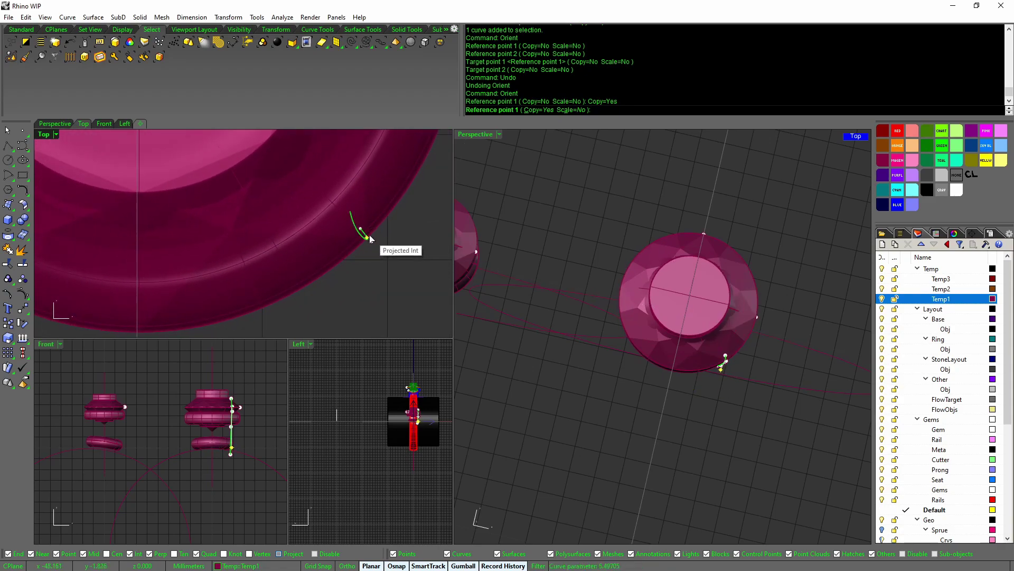
click(368, 236)
scroll(380, 248, down, 2)
click(351, 287)
scroll(341, 272, down, 5)
scroll(341, 259, up, 2)
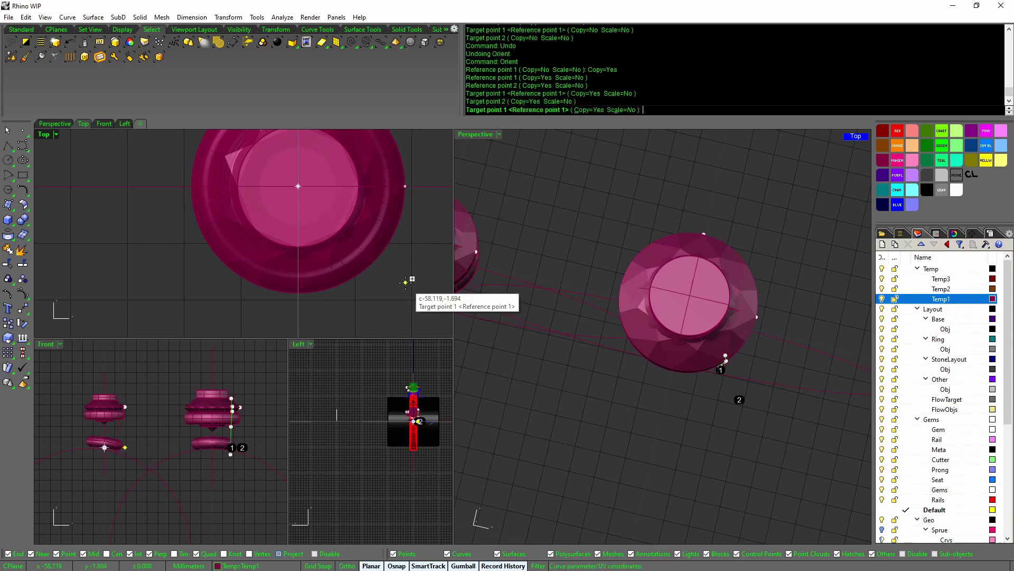
right_click(406, 282)
key(Escape)
Step: Pipe the large source setting's prong curve with round caps and a 1.1 mm diameter at both ends
right_drag(557, 358, 564, 309)
scroll(563, 309, down, 5)
click(564, 310)
scroll(658, 248, up, 6)
right_drag(607, 280, 720, 270)
text(pipe)
key(Return)
key(Return)
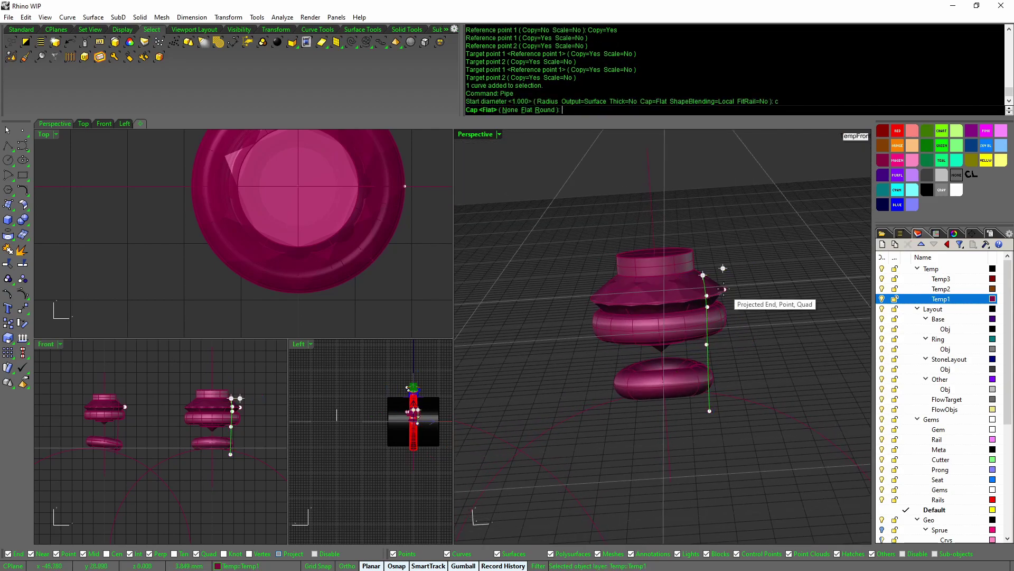
text(r)
key(Return)
text(d)
key(Return)
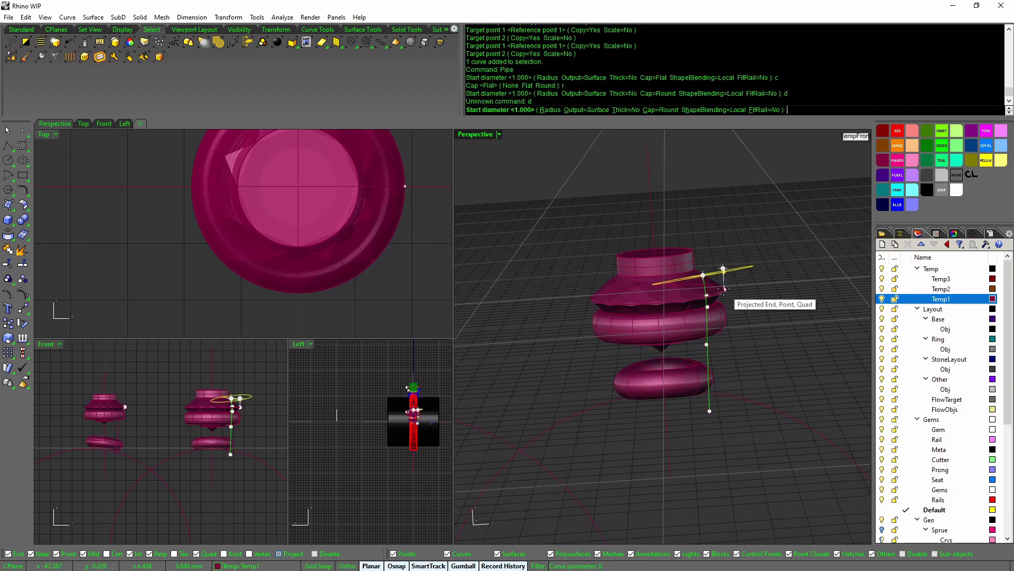
text(1.1)
key(Return)
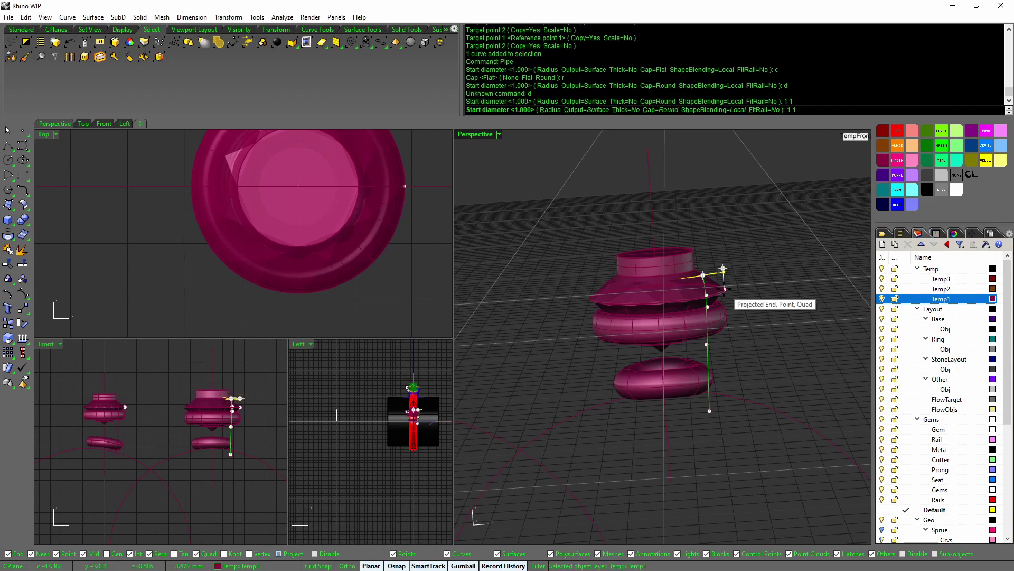
key(Return)
key(Return)
right_drag(724, 289, 732, 405)
key(Escape)
Step: Mirror the large setting's prong across both centre planes of the stone and group the four prongs
click(725, 420)
scroll(725, 418, down, 3)
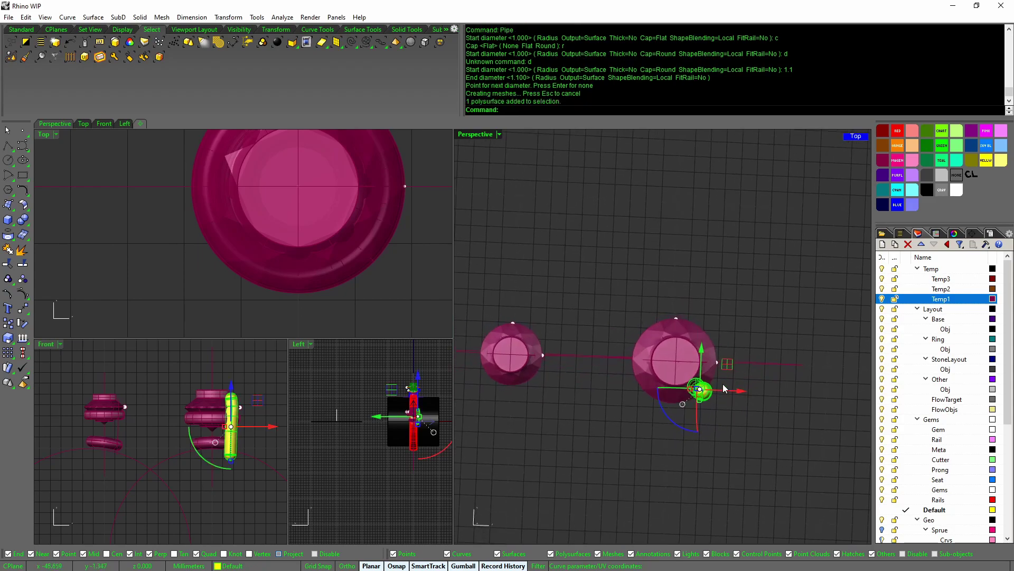
middle_click(723, 382)
click(745, 355)
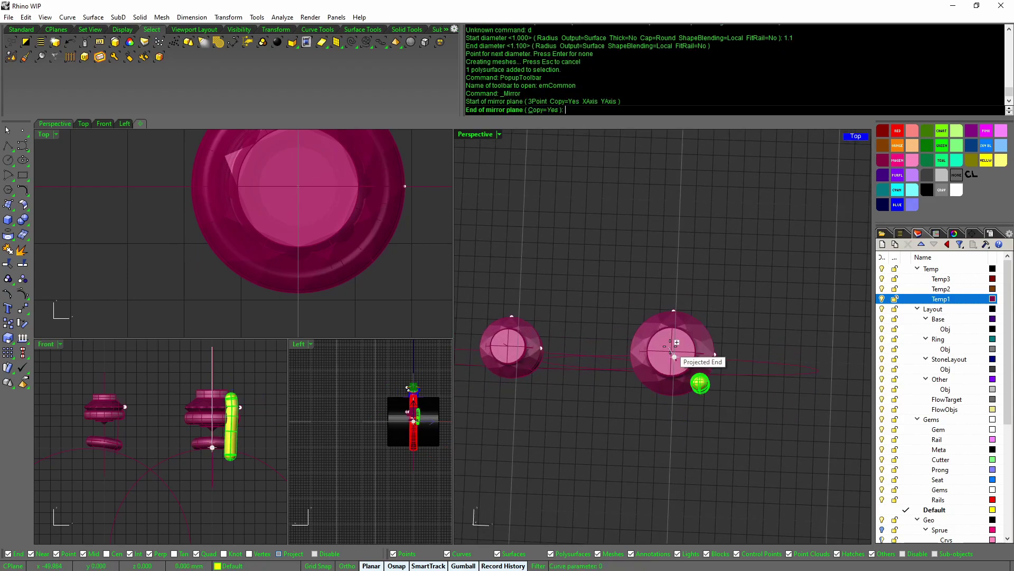
click(672, 429)
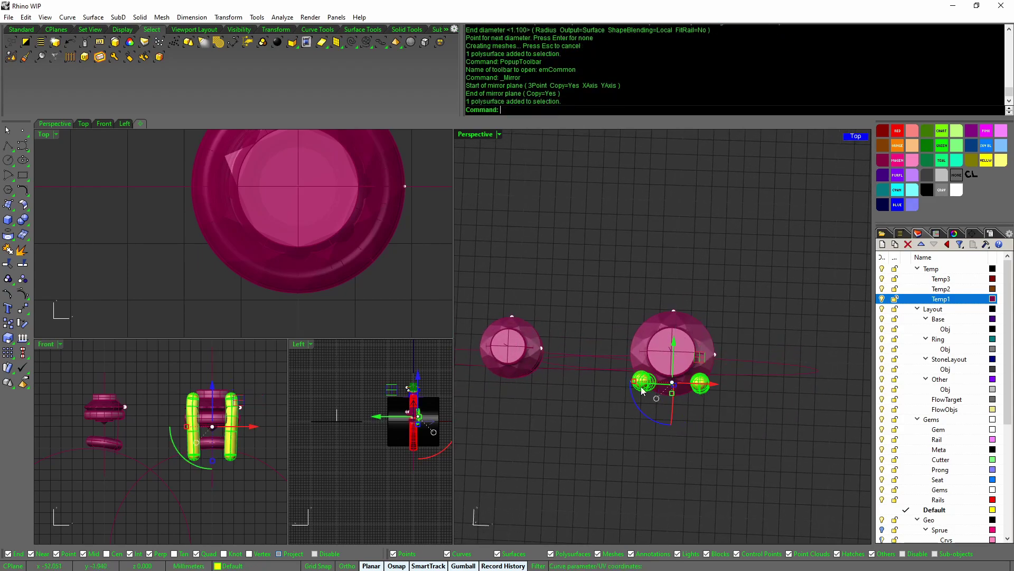
middle_click(640, 385)
click(663, 390)
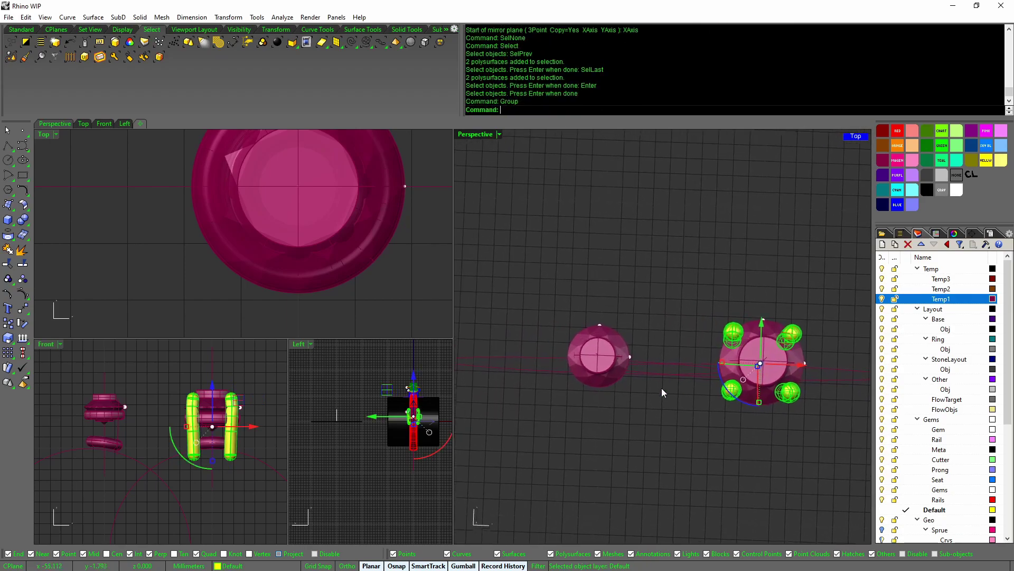
click(665, 404)
Step: Pipe the small source setting's prong curve with round caps and a 1.05 mm diameter at both ends
click(642, 308)
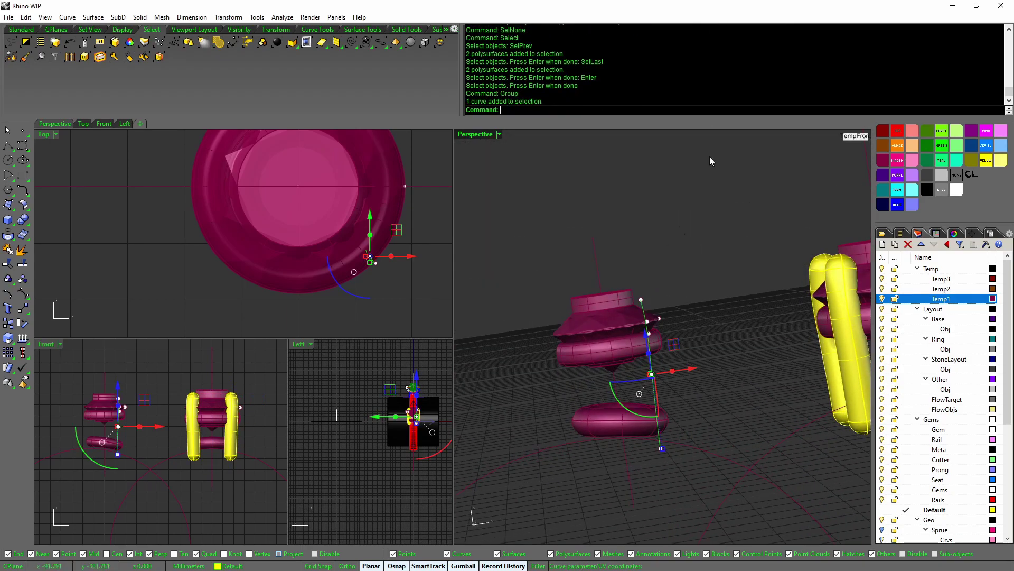
right_click(748, 35)
click(773, 115)
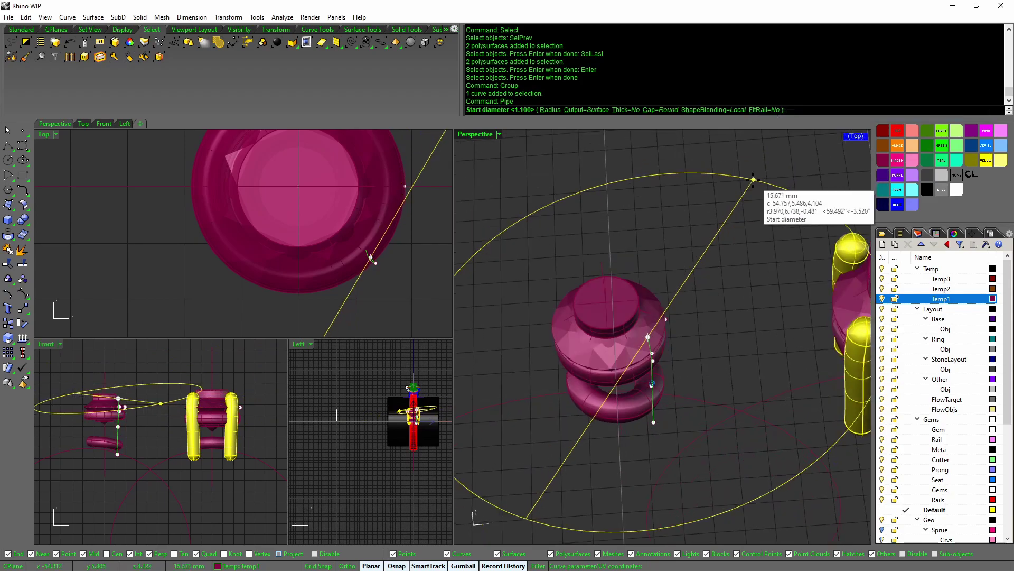
text(1.05)
key(Return)
key(Return)
key(Return)
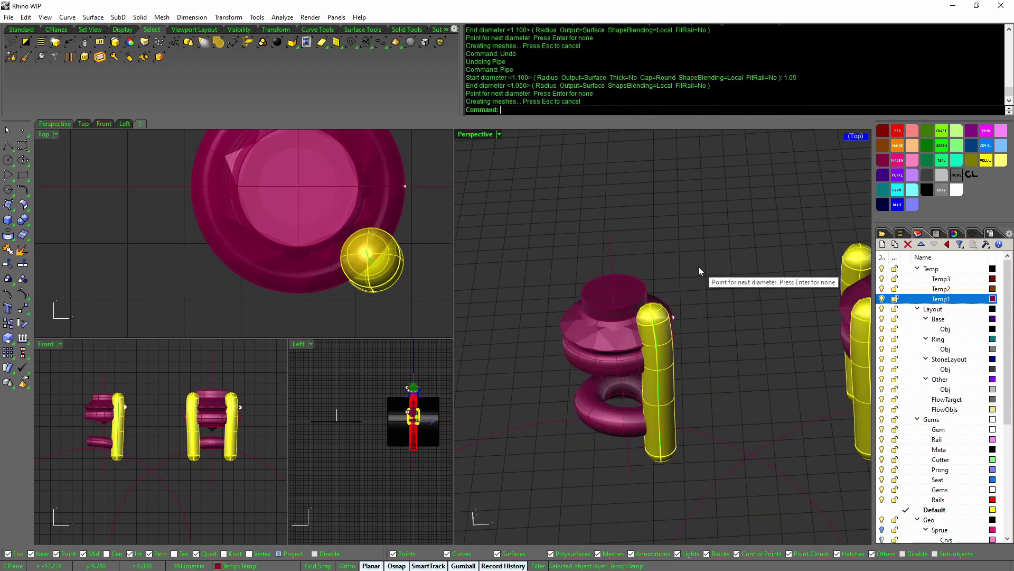
Step: Mirror the small setting's prong to the opposite side of its stone using a three-point plane through the stone's axis
click(665, 367)
middle_click(679, 353)
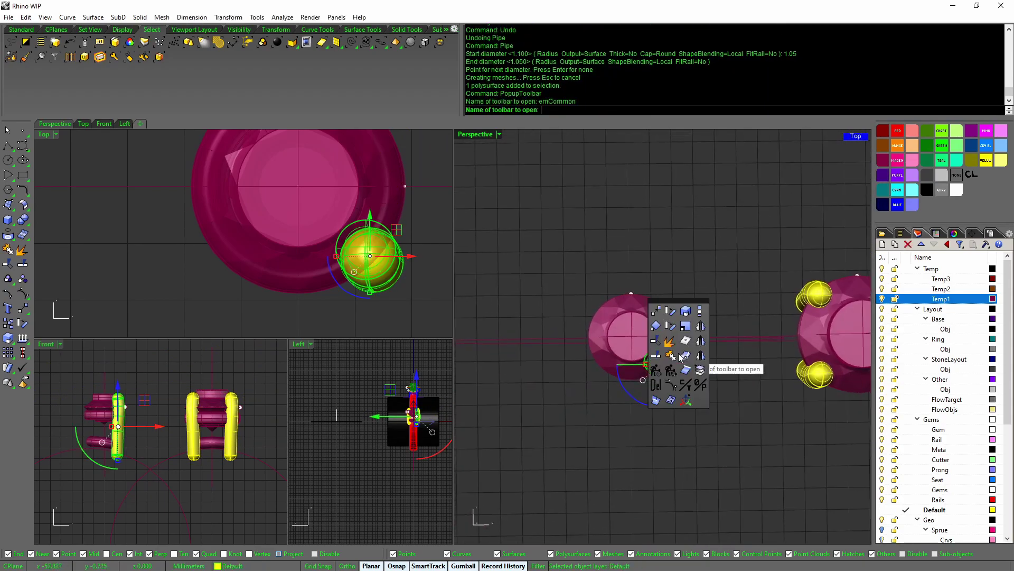
click(700, 340)
click(630, 409)
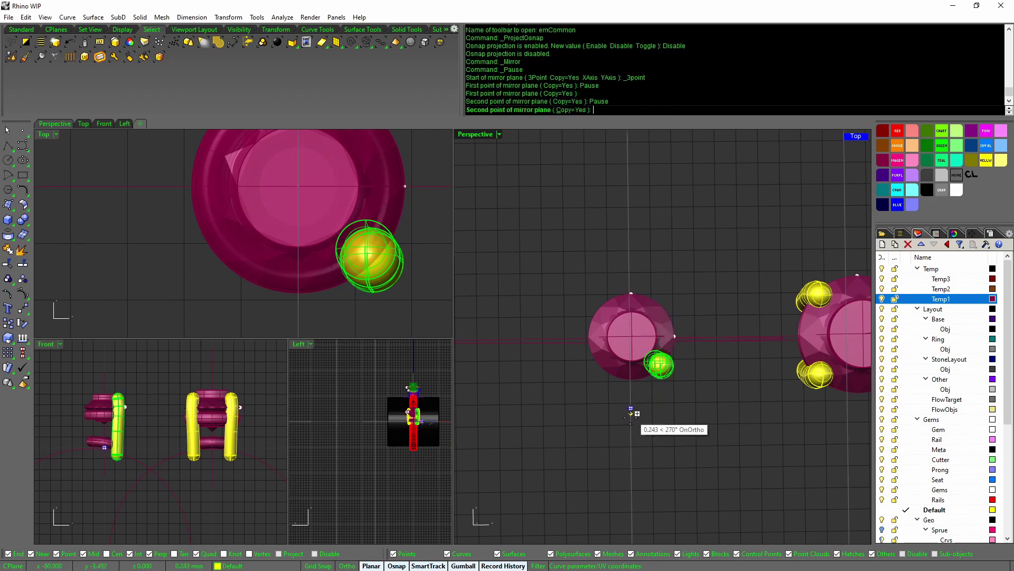
click(632, 447)
right_drag(656, 444, 641, 332)
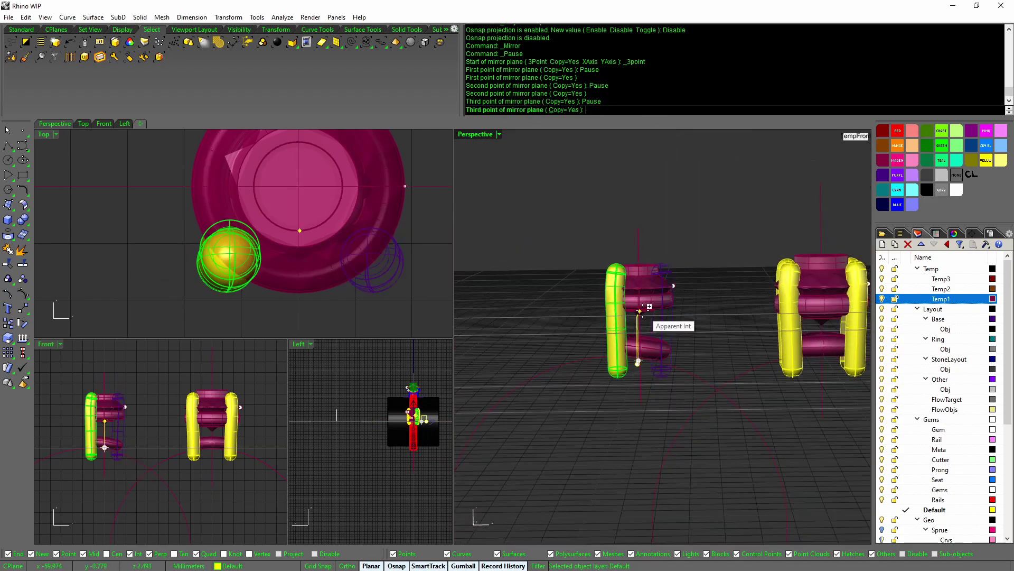
click(638, 234)
right_drag(638, 233, 647, 359)
Step: Mirror both small prongs across the X axis and group the four prongs
shift+click(606, 313)
middle_click(653, 328)
click(672, 332)
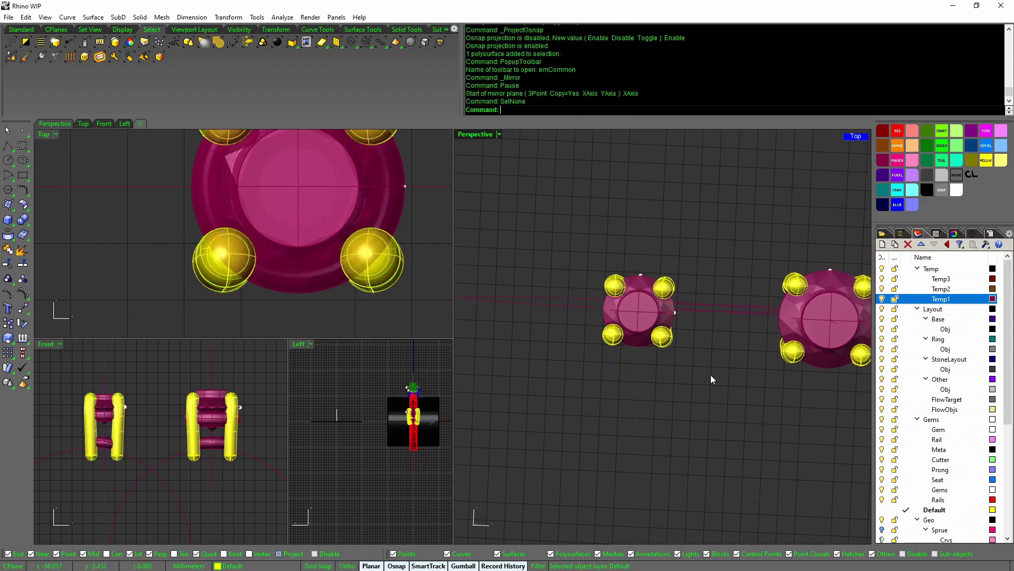
click(711, 375)
Step: Flow the large setting's prongs from their source axis line to the large stone's axis on the ring, with Copy=Yes and Rigid=Yes
right_drag(710, 373, 683, 338)
click(753, 344)
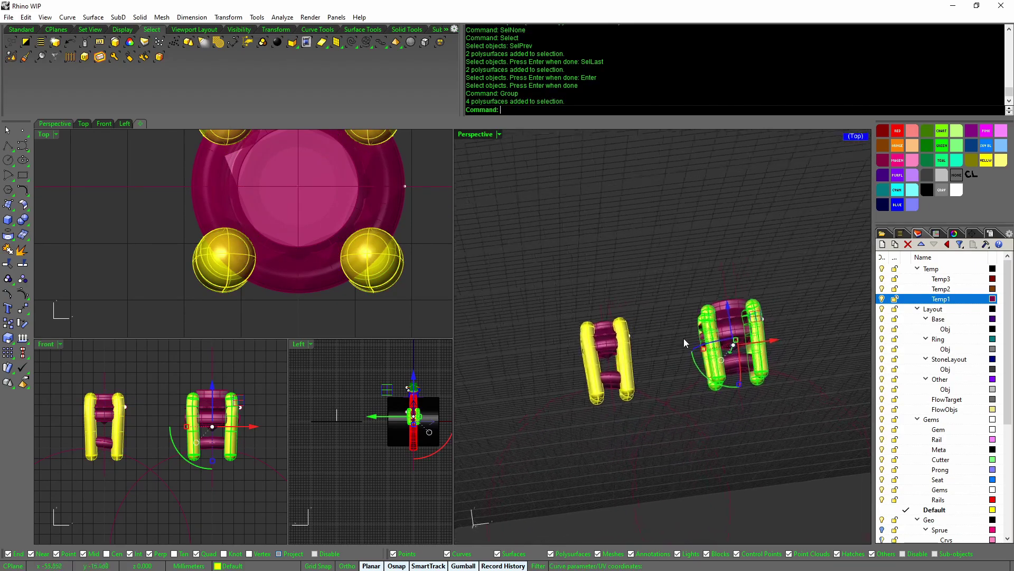
middle_click(693, 338)
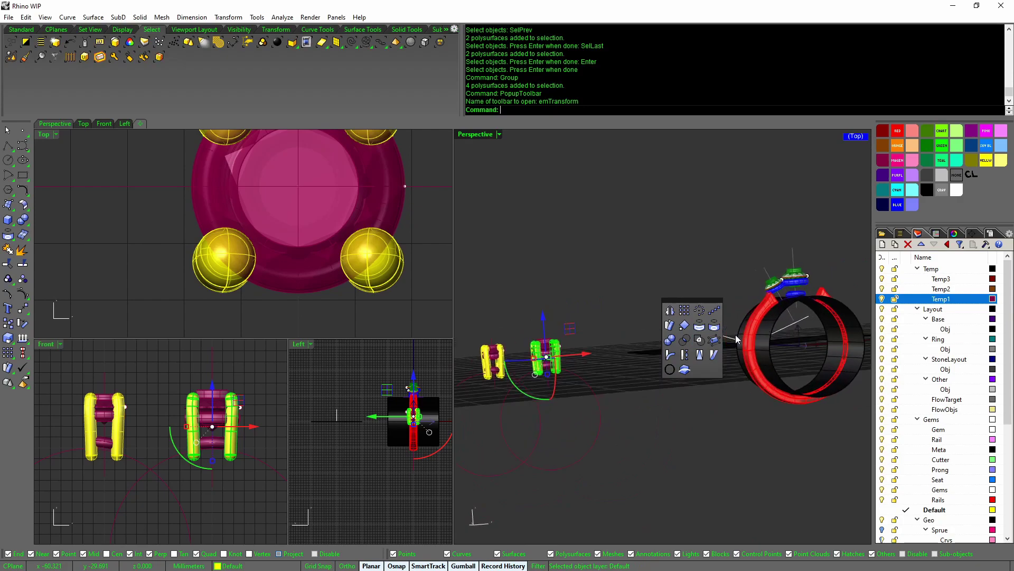
click(670, 326)
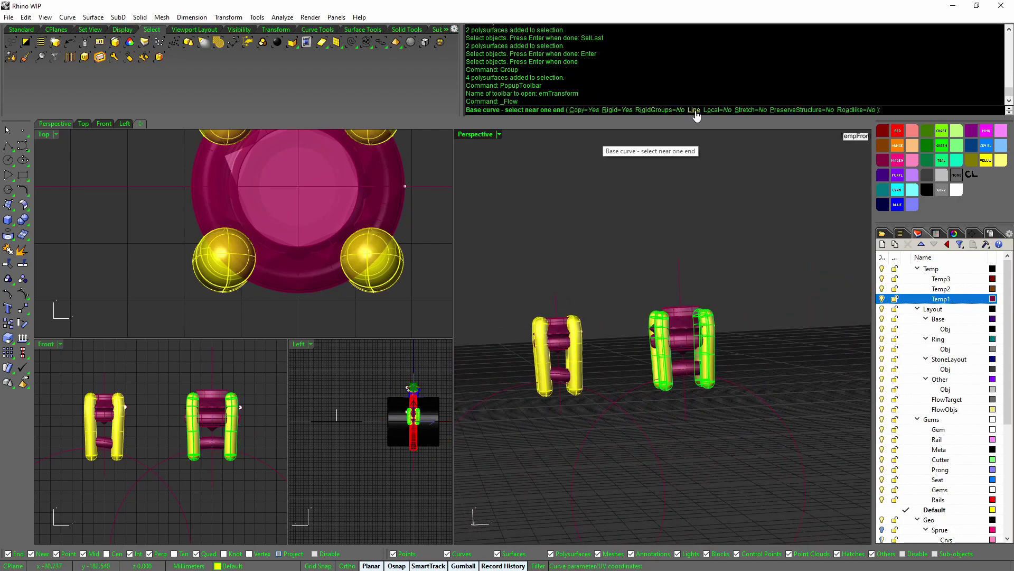
click(679, 260)
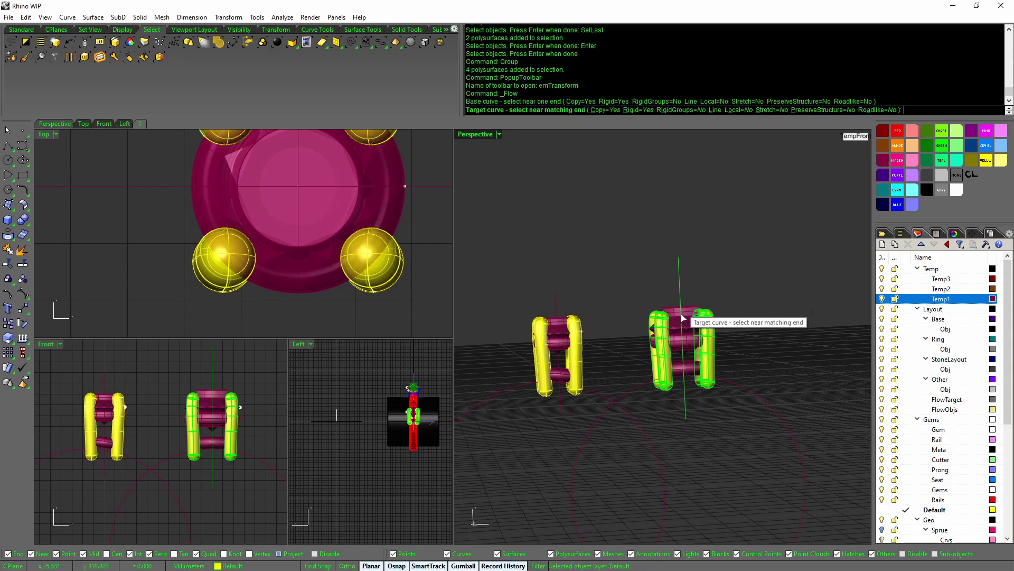
scroll(721, 259, down, 5)
click(796, 258)
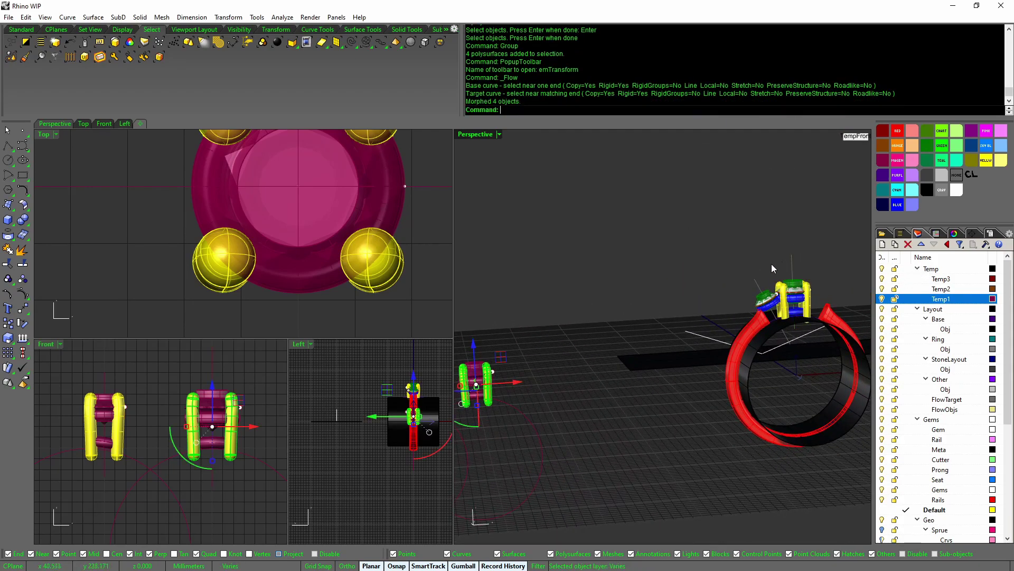
Step: Flow the small setting's prongs from their source axis line to the small stone's axis on the ring, with Copy=Yes and Rigid=Yes
scroll(720, 280, up, 5)
scroll(703, 338, up, 4)
right_drag(702, 339, 655, 293)
right_click(650, 289)
click(646, 289)
scroll(686, 292, down, 5)
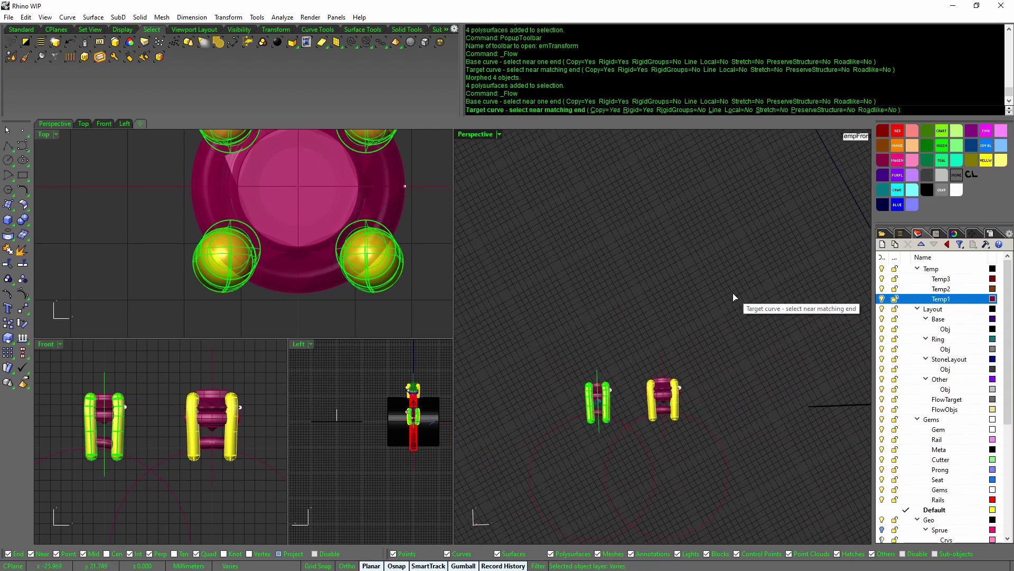
click(761, 320)
click(712, 312)
Step: Rotate the small stone's axis line on the FlowTarget layer to test history updating, and undo the rotation
right_drag(712, 311, 702, 196)
scroll(702, 328, up, 6)
click(760, 342)
right_drag(760, 360, 749, 334)
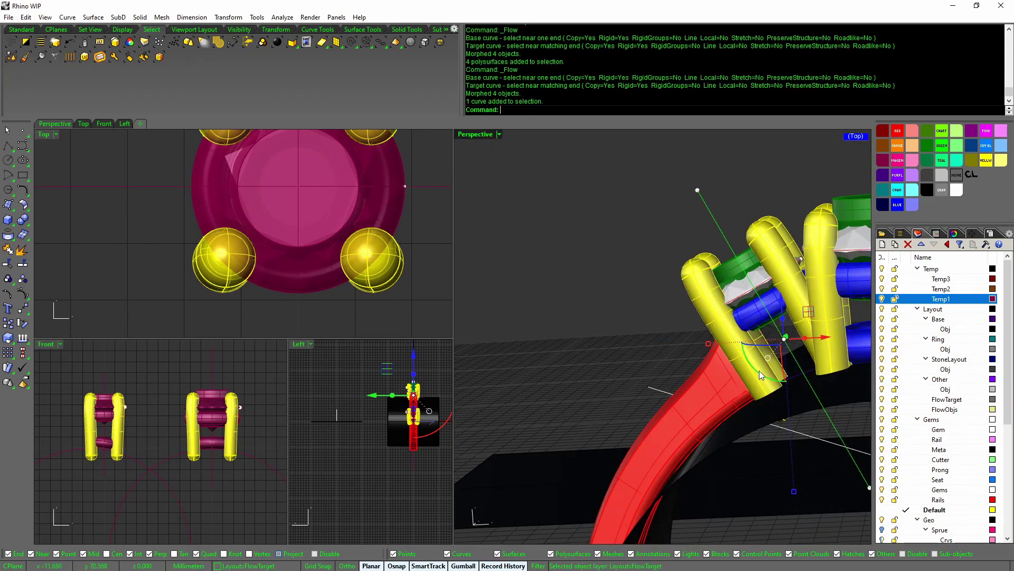
drag(757, 374, 752, 368)
key(ctrl+z)
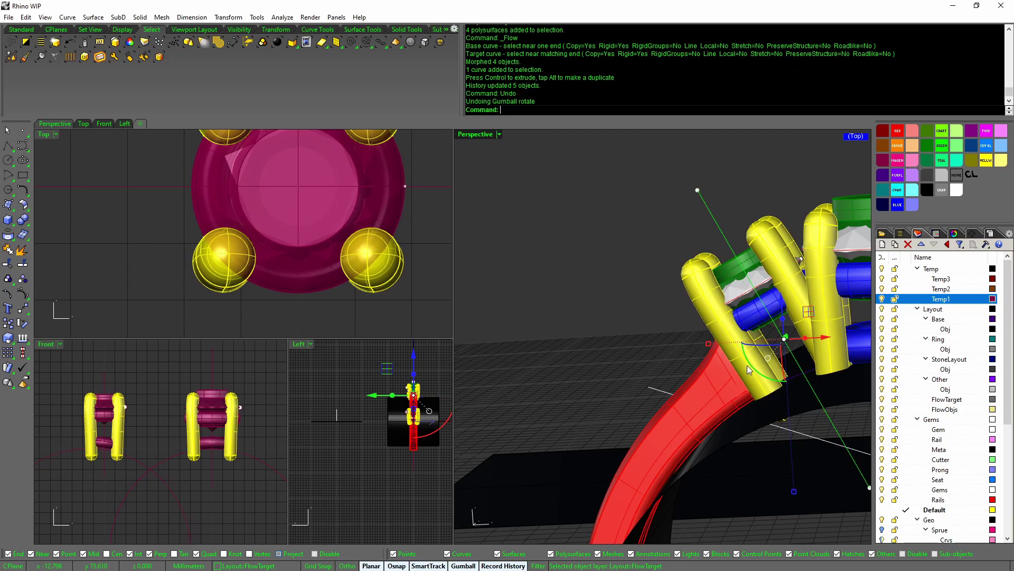
Step: Scale up the cutter of the small source setting slightly in 3D with the gumball
scroll(736, 346, down, 4)
right_drag(737, 346, 753, 332)
click(822, 178)
right_drag(822, 177, 761, 258)
scroll(769, 255, up, 2)
scroll(769, 255, down, 10)
scroll(769, 255, up, 6)
click(694, 252)
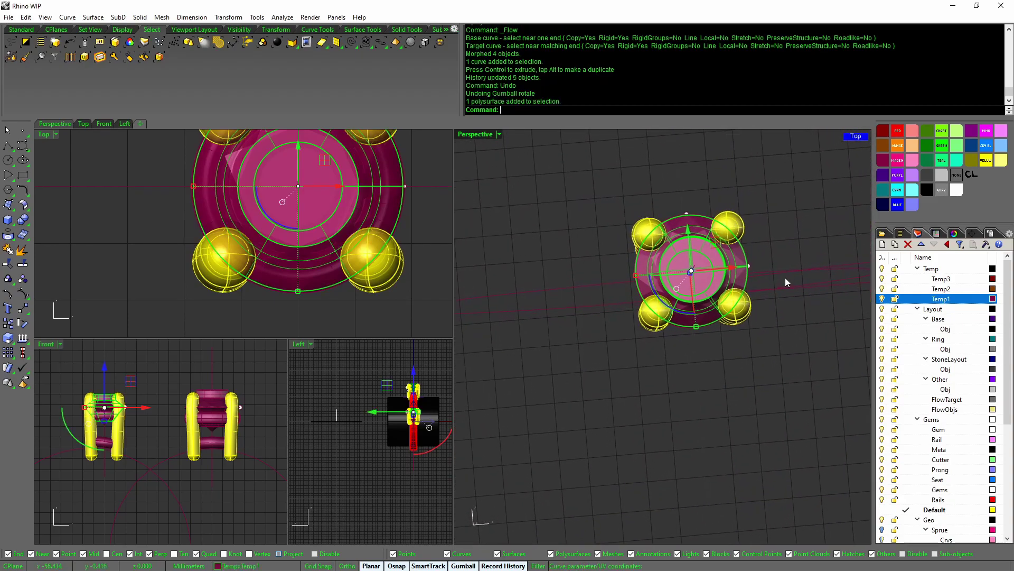
shift+drag(635, 284, 629, 285)
click(643, 350)
Step: Compare the source prongs with their copies and examine both stone settings on the ring from several angles
right_drag(757, 341, 739, 332)
click(734, 303)
scroll(734, 336, down, 8)
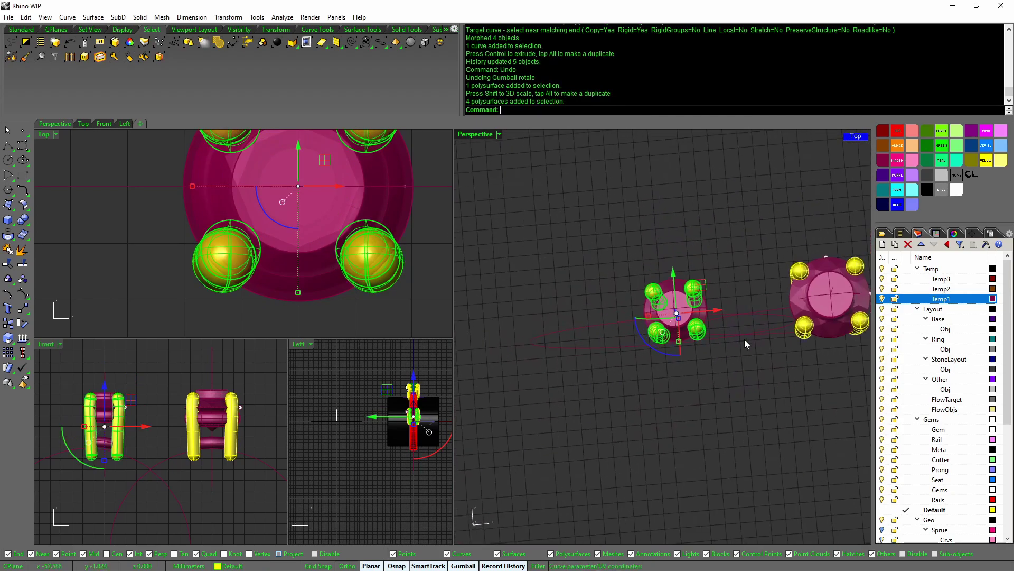
click(737, 336)
click(731, 369)
key(Down)
key(Down)
key(Down)
key(Down)
key(Down)
key(Down)
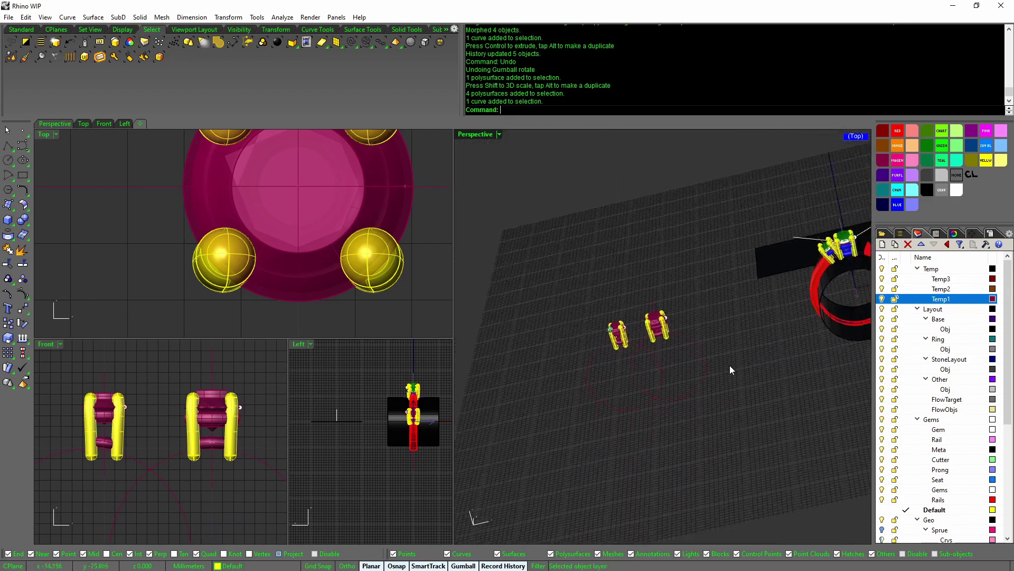
key(Down)
key(Down)
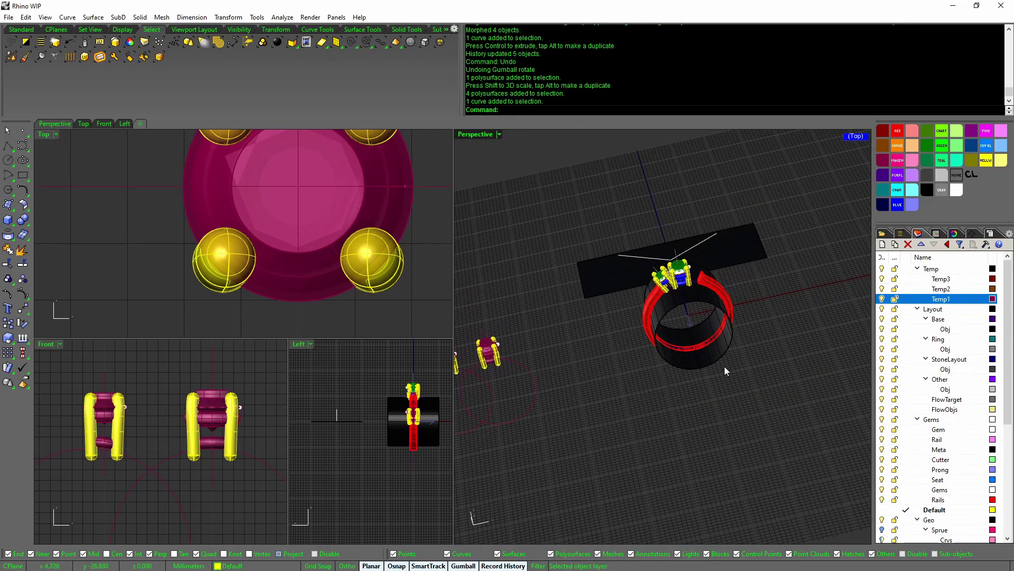
key(Down)
key(Down)
key(Down)
key(Down)
key(Down)
key(Down)
right_drag(740, 350, 740, 369)
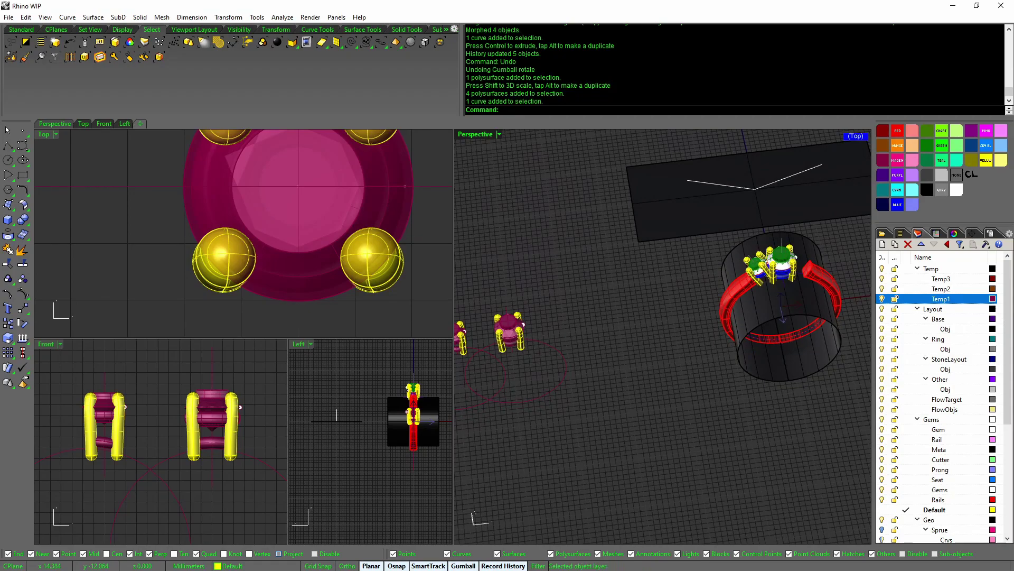
right_drag(711, 303, 712, 340)
scroll(711, 341, up, 5)
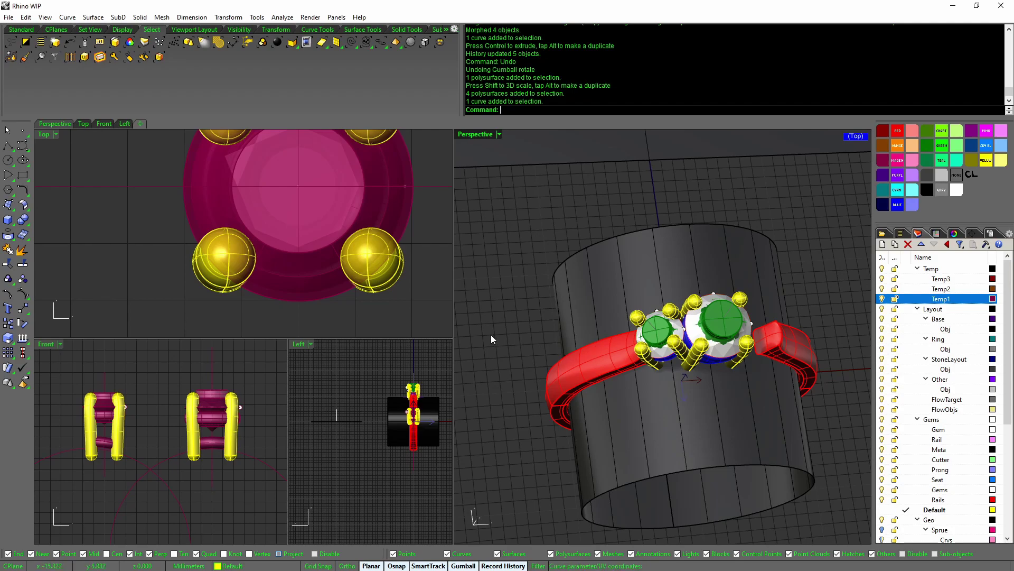
Step: Examine the small stone's axis line and its prongs on the ring from the side and up close
key(Up)
key(Up)
key(Up)
key(Up)
key(Up)
key(Up)
scroll(491, 336, up, 5)
click(592, 309)
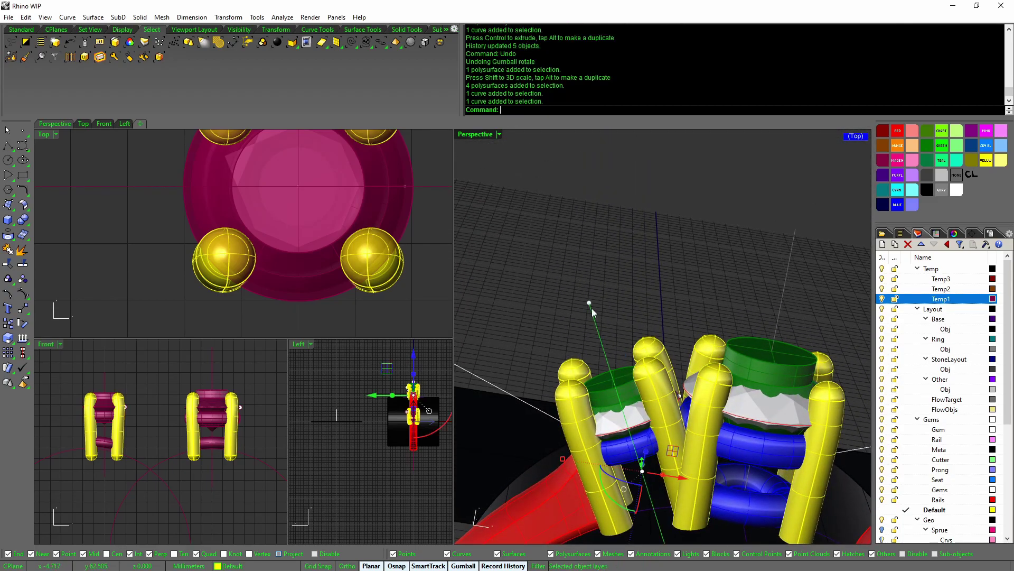
shift+click(665, 371)
right_drag(667, 379, 616, 325)
click(607, 314)
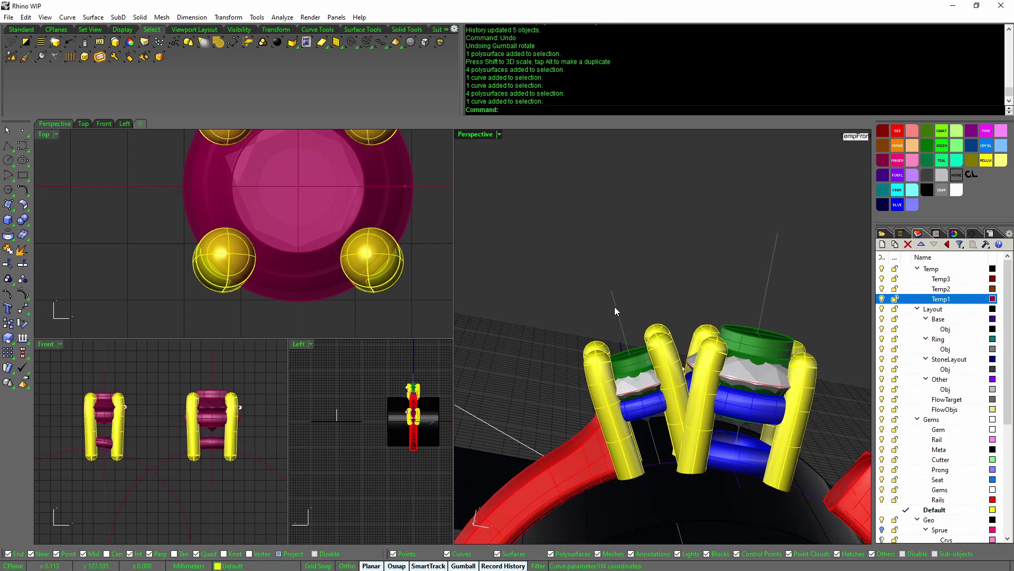
Step: Select the small stone's axis line and examine the stone settings on the ring from above and from a distance
click(614, 308)
right_drag(625, 331, 649, 405)
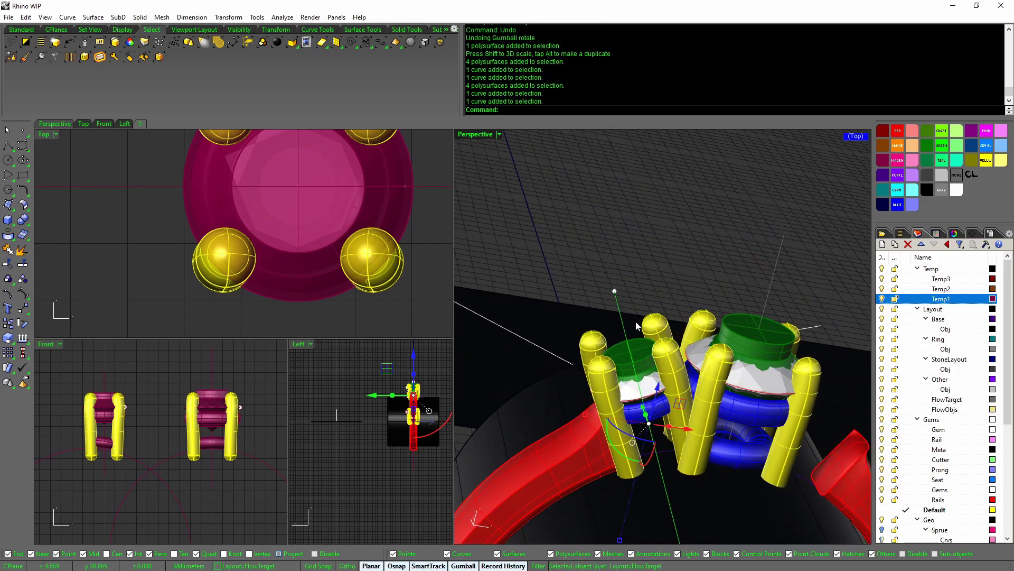
right_drag(617, 303, 629, 319)
right_drag(629, 319, 639, 333)
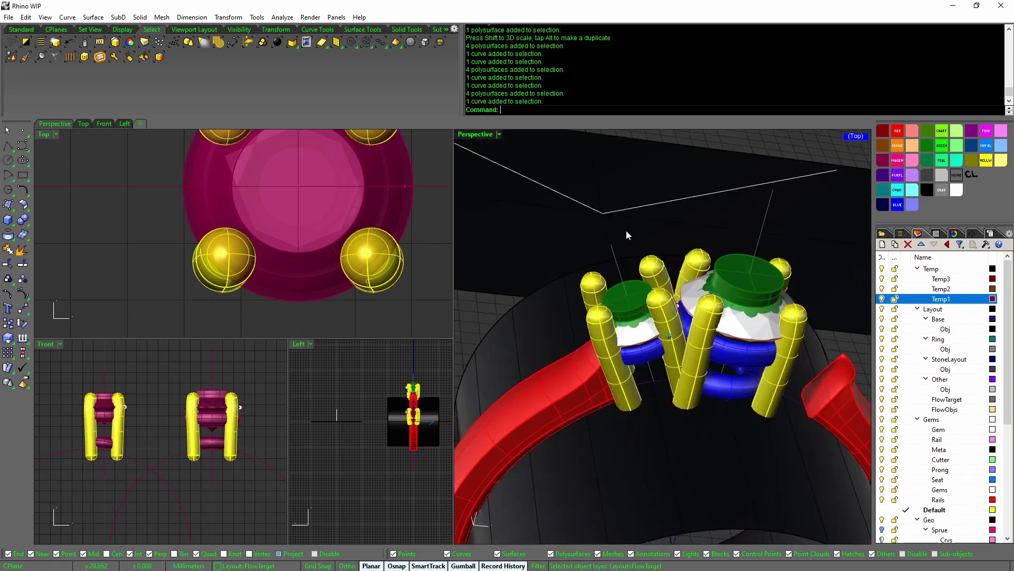
scroll(606, 274, down, 8)
shift+right_drag(606, 275, 750, 261)
right_drag(611, 238, 620, 290)
Step: Inspect the two source stone settings beside the ring, checking a gem mesh and a curve on the Temp1 layer
scroll(621, 291, up, 5)
shift+right_drag(713, 267, 704, 323)
scroll(682, 297, up, 5)
click(685, 256)
click(695, 308)
scroll(703, 320, down, 3)
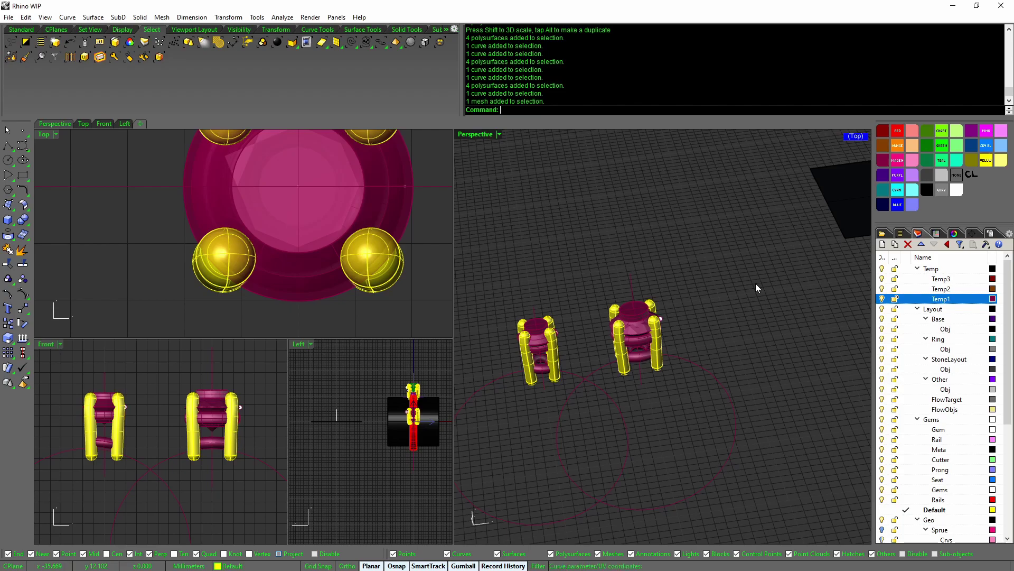
right_drag(749, 287, 746, 288)
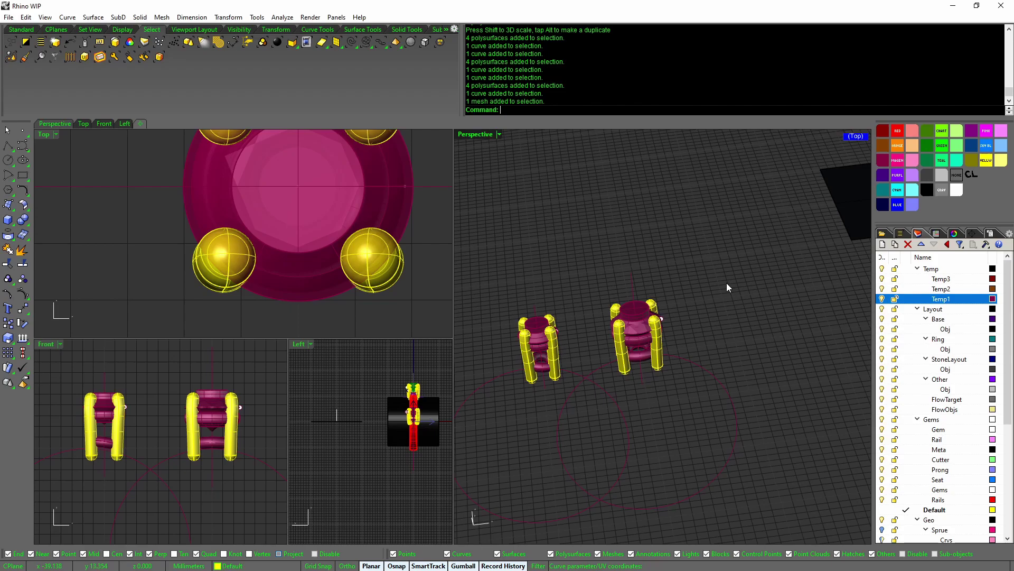
mouse_move(726, 284)
right_down()
mouse_move(739, 288)
mouse_move(689, 281)
mouse_move(740, 280)
right_up()
click(674, 270)
click(739, 280)
scroll(740, 280, down, 5)
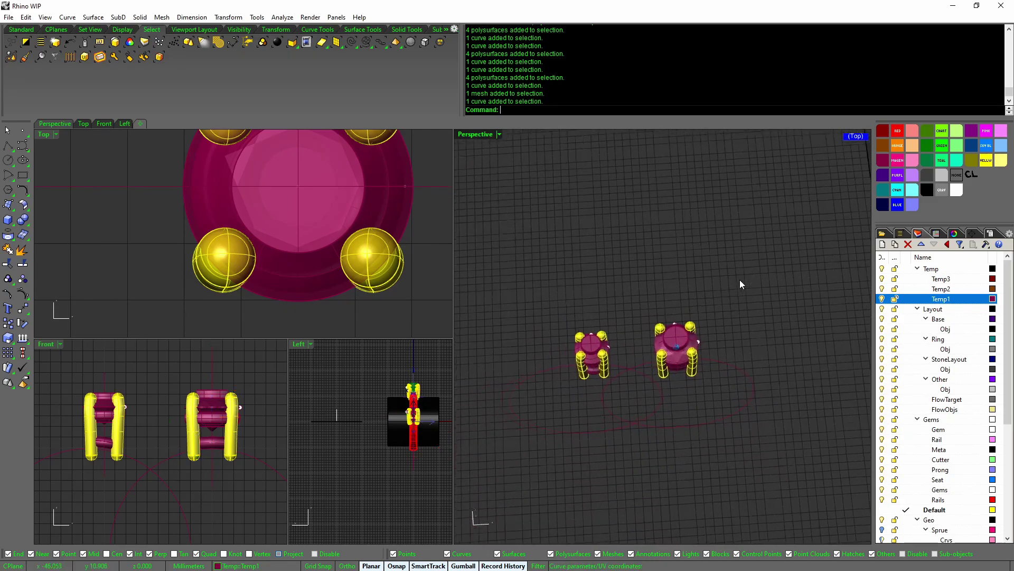
click(688, 329)
middle_click(713, 253)
click(764, 290)
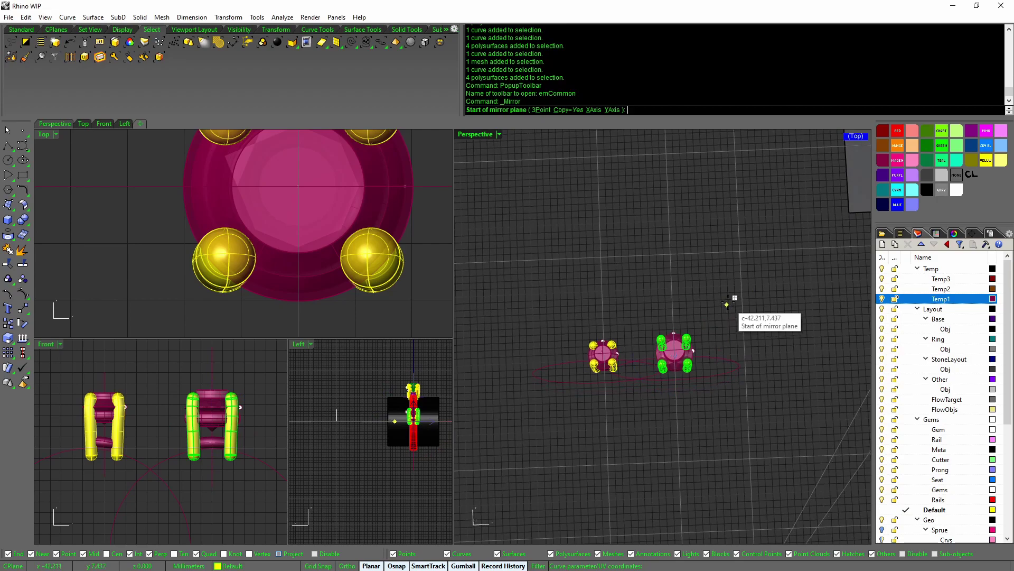
click(742, 303)
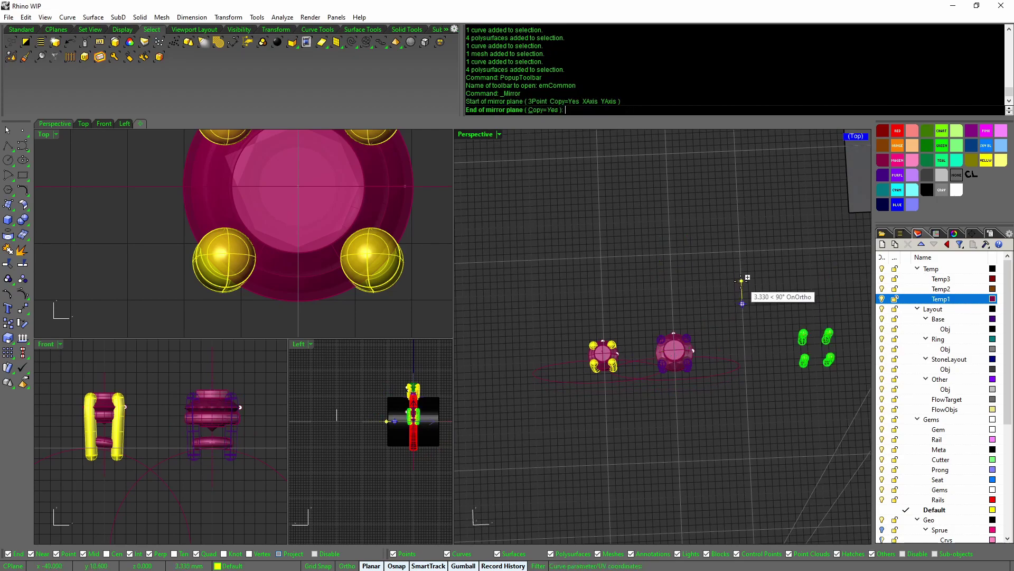
click(741, 281)
click(769, 292)
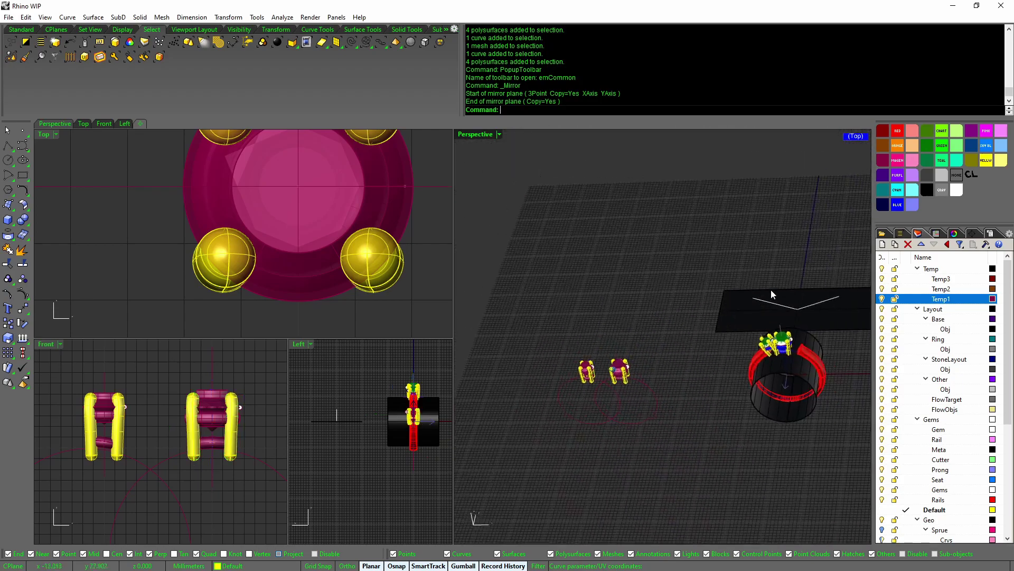
Step: Inspect the small stone's Meta surface and the other objects of its setting on the ring up close
scroll(770, 290, up, 6)
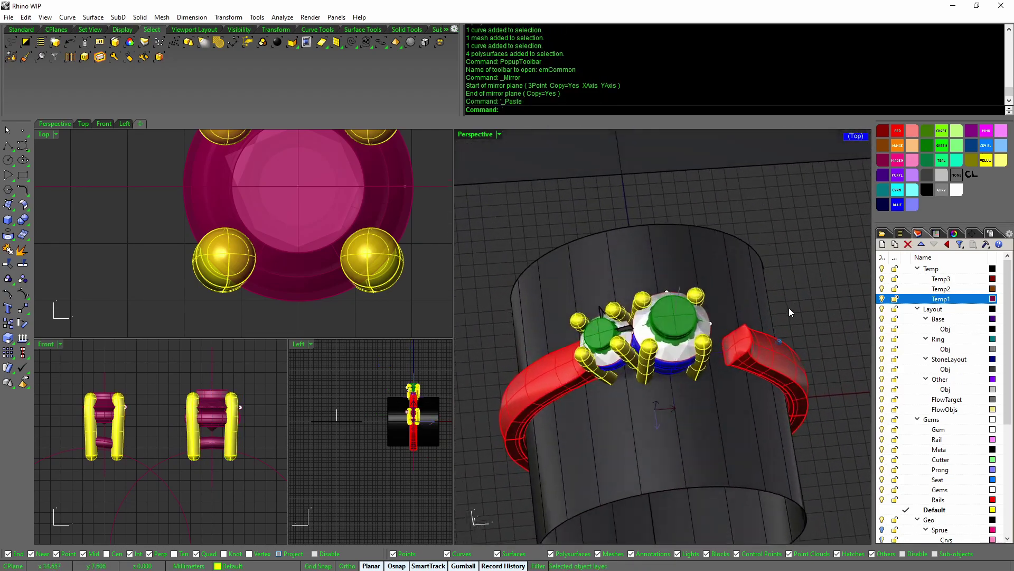
scroll(789, 308, up, 8)
right_drag(791, 325, 708, 363)
click(715, 287)
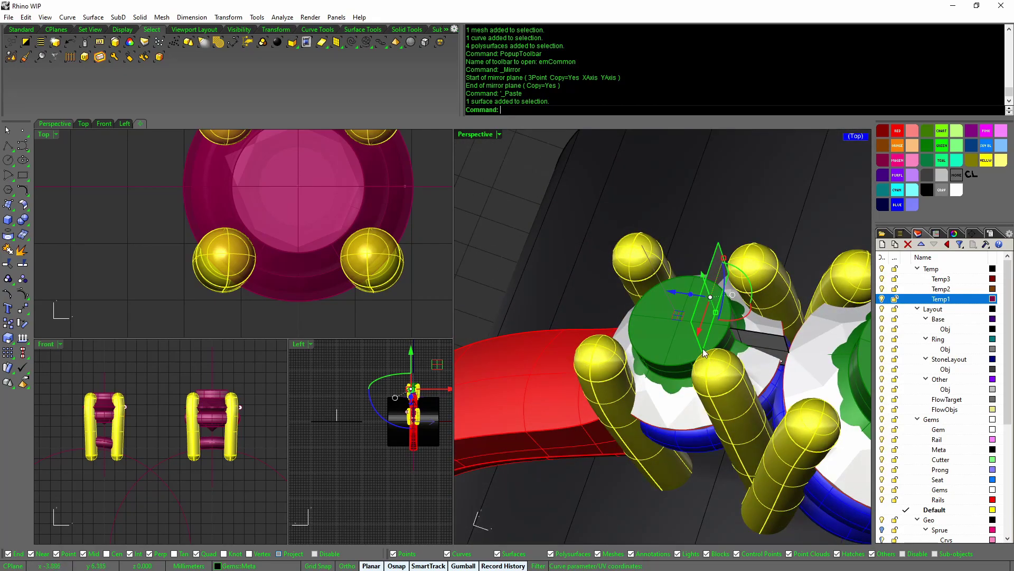
right_drag(743, 323, 651, 225)
scroll(721, 320, down, 5)
drag(631, 203, 744, 520)
right_drag(744, 519, 713, 344)
right_drag(651, 334, 717, 247)
scroll(666, 328, down, 6)
click(568, 381)
right_drag(562, 379, 636, 388)
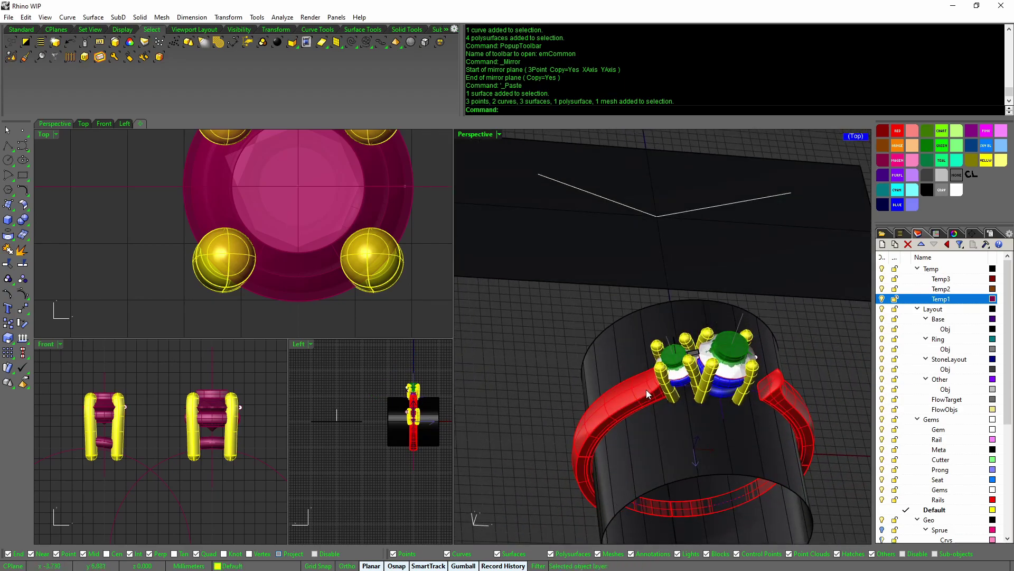
Step: Examine the large source setting up close and highlight the upper rail beneath its stone
right_drag(653, 394, 684, 409)
scroll(652, 402, down, 5)
scroll(688, 404, up, 4)
scroll(688, 404, up, 2)
scroll(737, 405, up, 7)
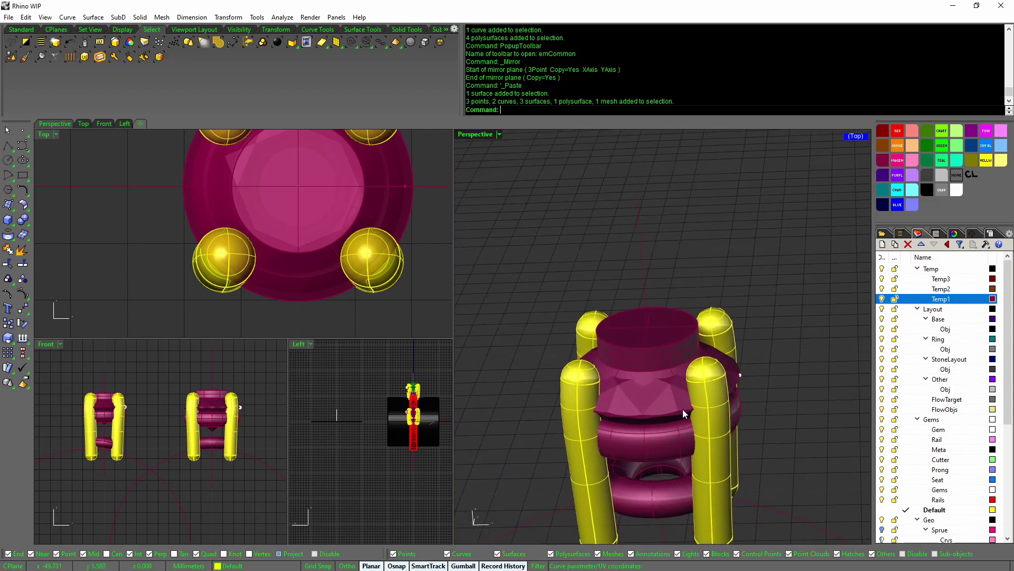
click(680, 411)
click(682, 429)
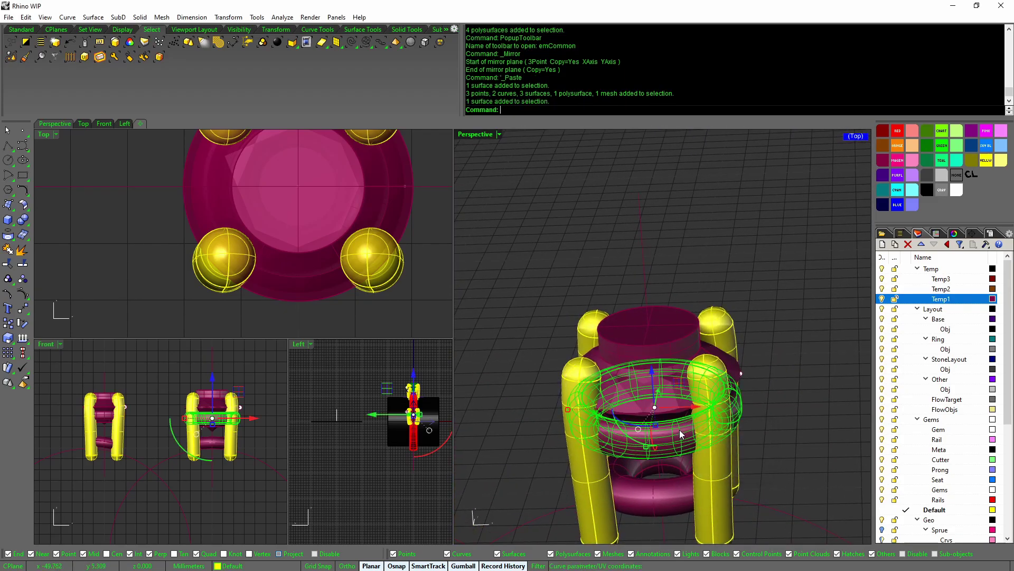
click(771, 394)
right_drag(776, 394, 781, 416)
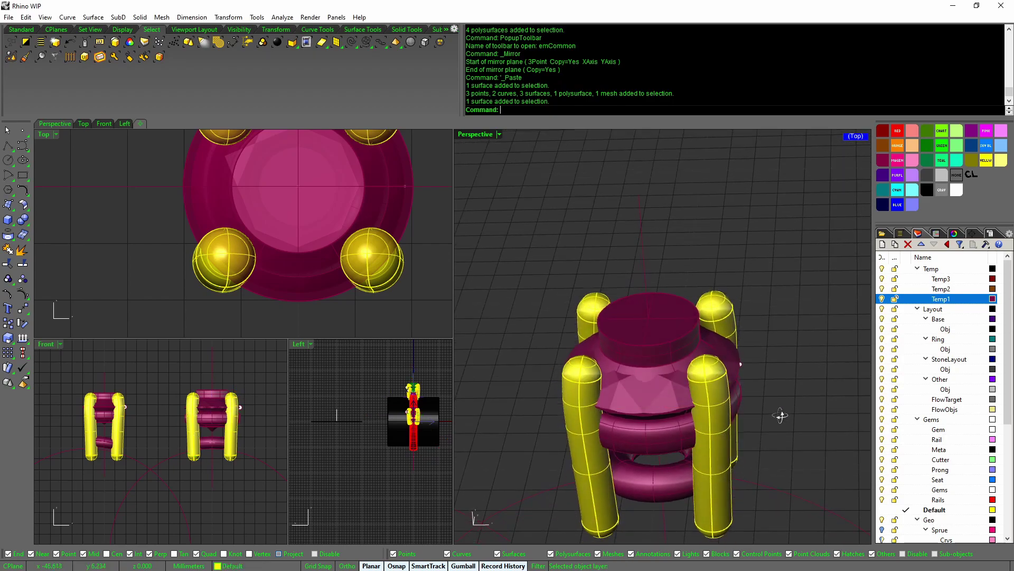
Step: Compare the rails, prongs and curves of both source settings from several angles, highlighting individual surfaces and a curve
scroll(781, 416, down, 3)
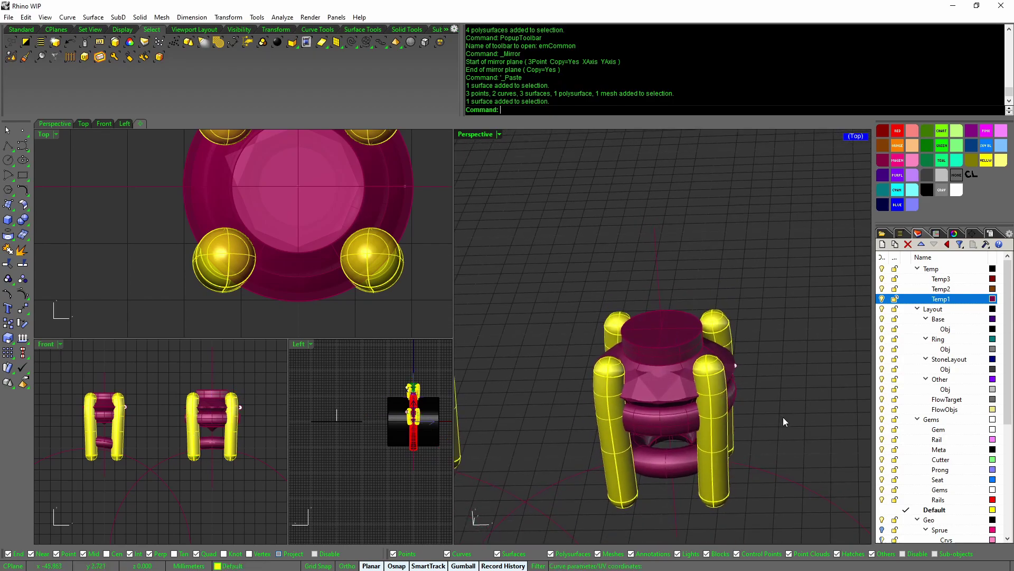
right_drag(788, 419, 788, 418)
right_drag(724, 427, 680, 371)
key(Up)
key(Up)
key(Up)
key(Up)
key(Up)
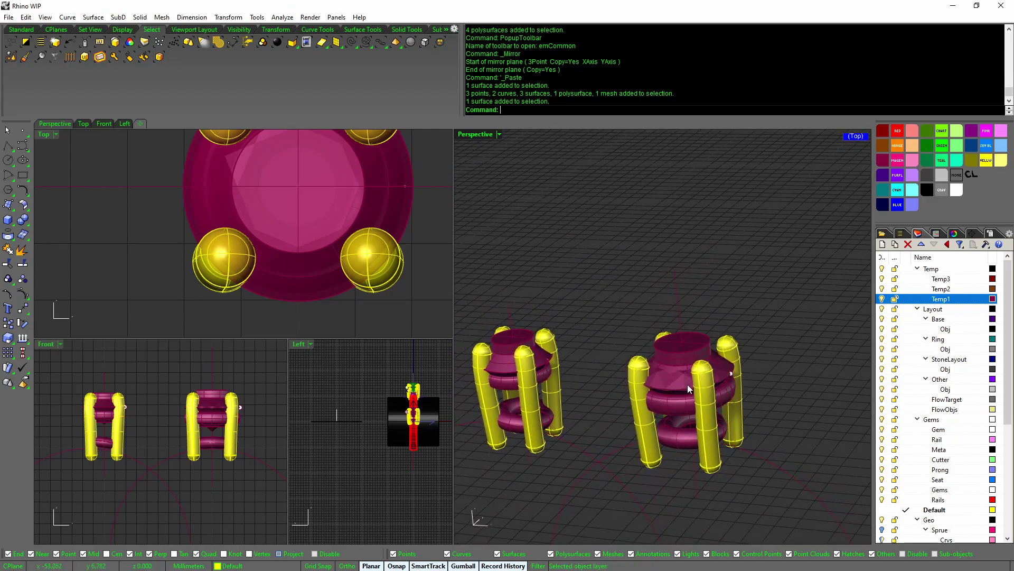
click(693, 388)
right_click(775, 381)
right_drag(774, 381, 822, 297)
click(738, 394)
scroll(759, 346, down, 2)
click(754, 354)
key(ctrl+F1)
scroll(738, 363, down, 5)
scroll(822, 297, down, 3)
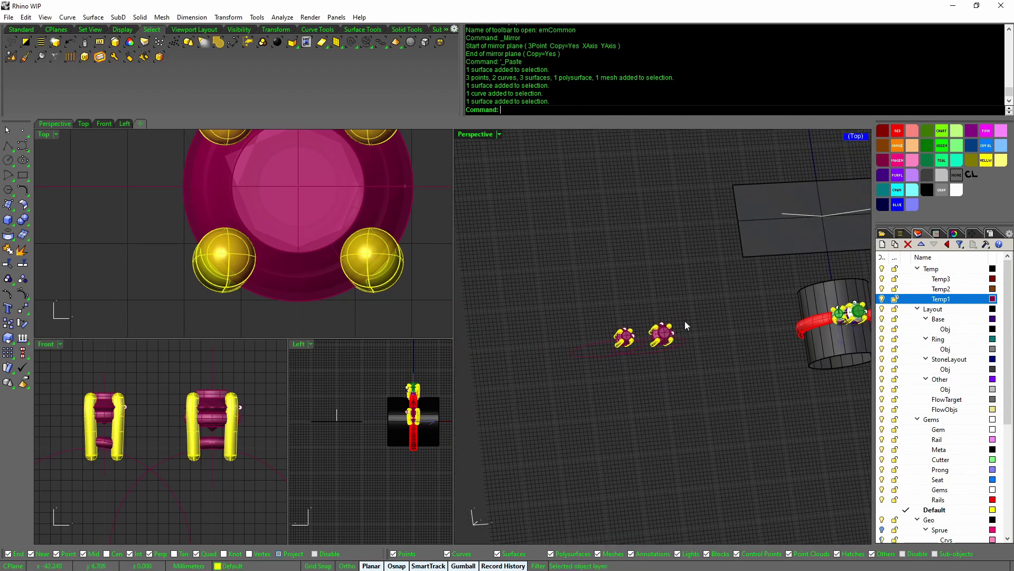
Step: Move the whole large source setting 15 mm in the negative Y direction to test history updating, and undo the move
right_drag(737, 367, 731, 375)
scroll(730, 375, up, 4)
drag(730, 375, 668, 296)
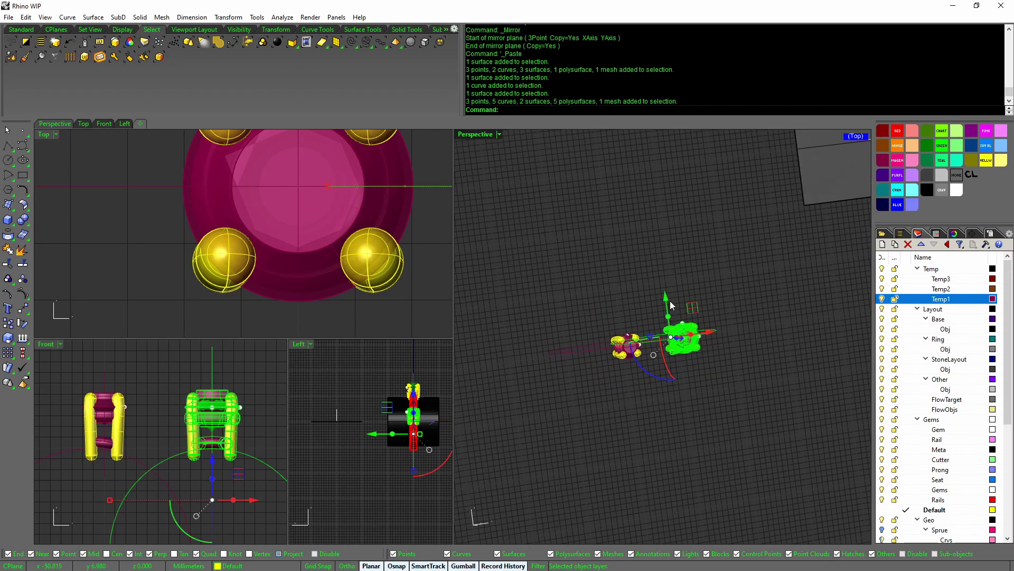
right_drag(668, 297, 708, 347)
middle_click(708, 347)
click(686, 317)
key(Up)
key(Up)
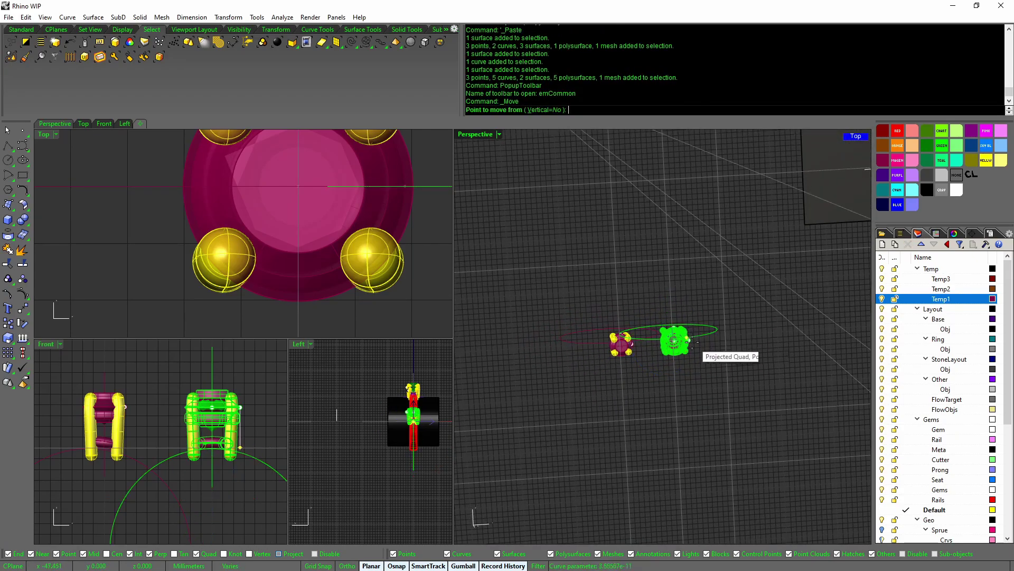
click(674, 328)
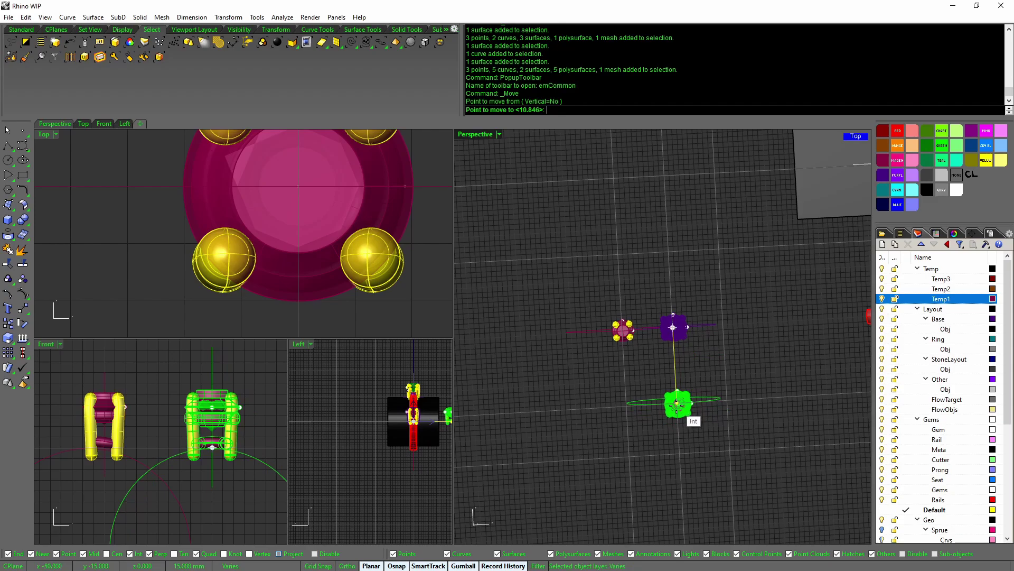
click(677, 404)
key(Down)
key(Down)
key(Left)
key(Left)
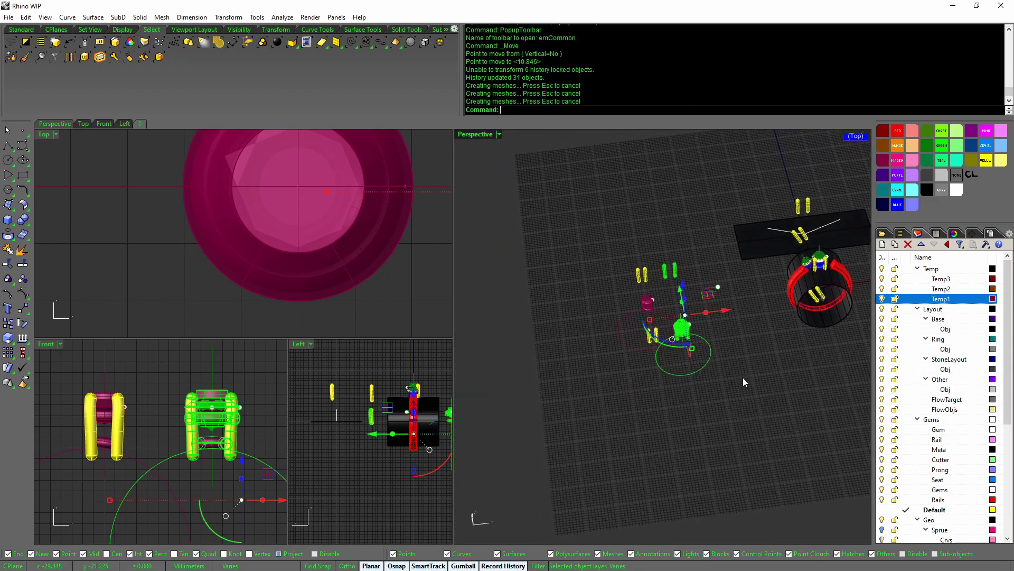
key(ctrl+z)
click(744, 381)
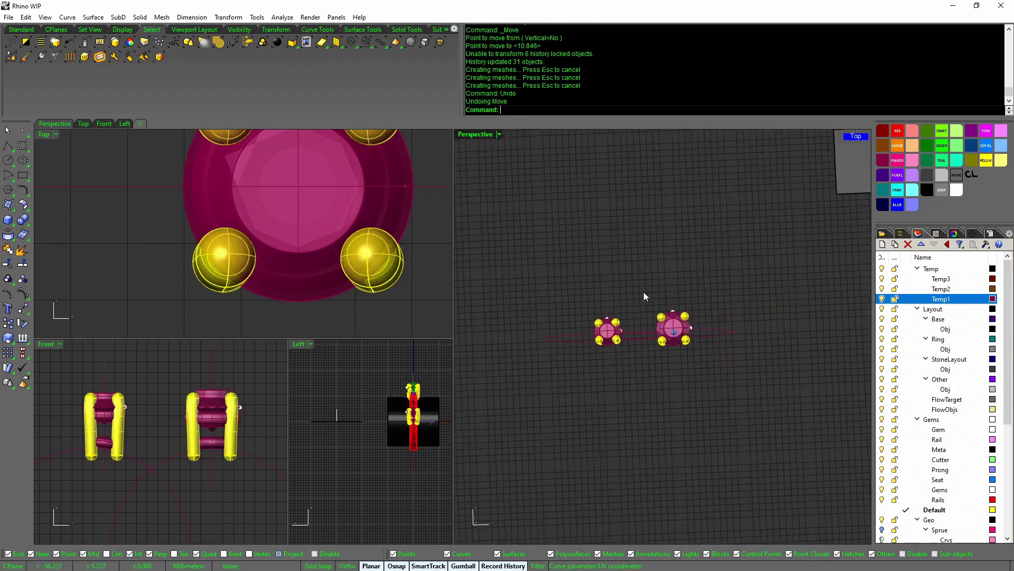
Step: Examine the large stone's axis line and the small stone's flowed prongs on the ring after viewing the source settings
right_drag(680, 347, 651, 285)
scroll(673, 331, down, 5)
scroll(673, 332, up, 7)
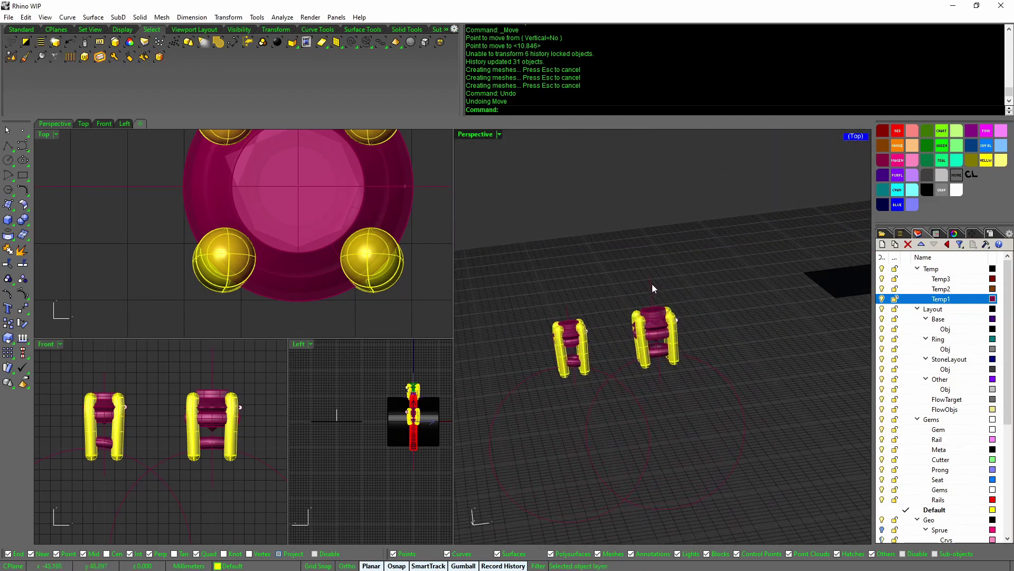
key(Up)
key(Up)
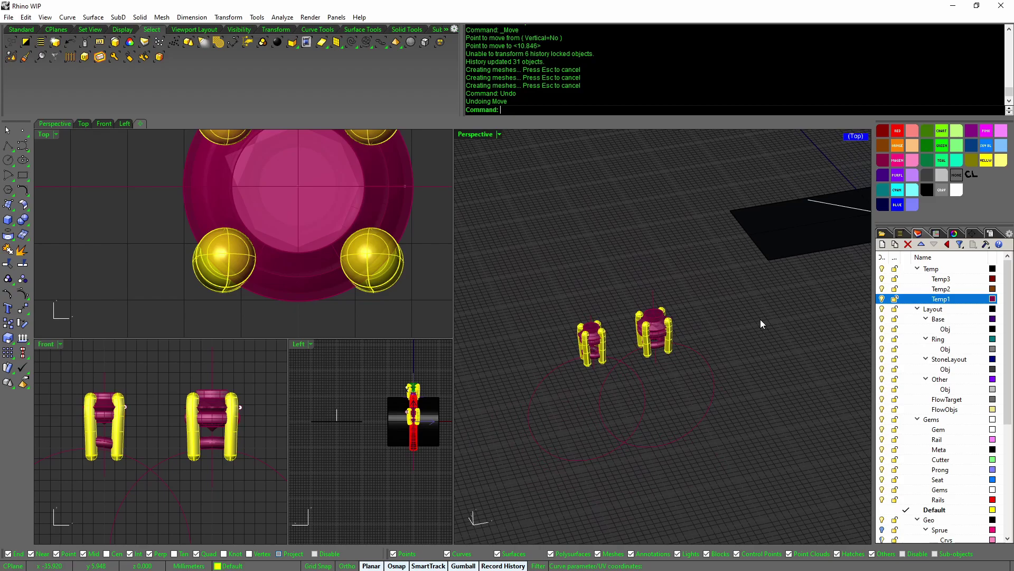
scroll(759, 320, up, 5)
click(728, 304)
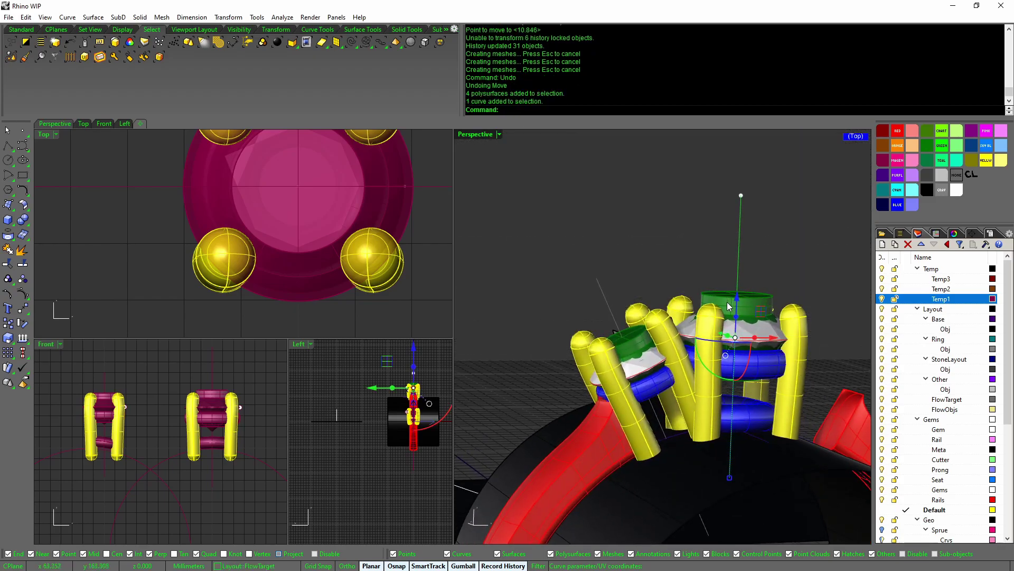
key(Down)
key(Down)
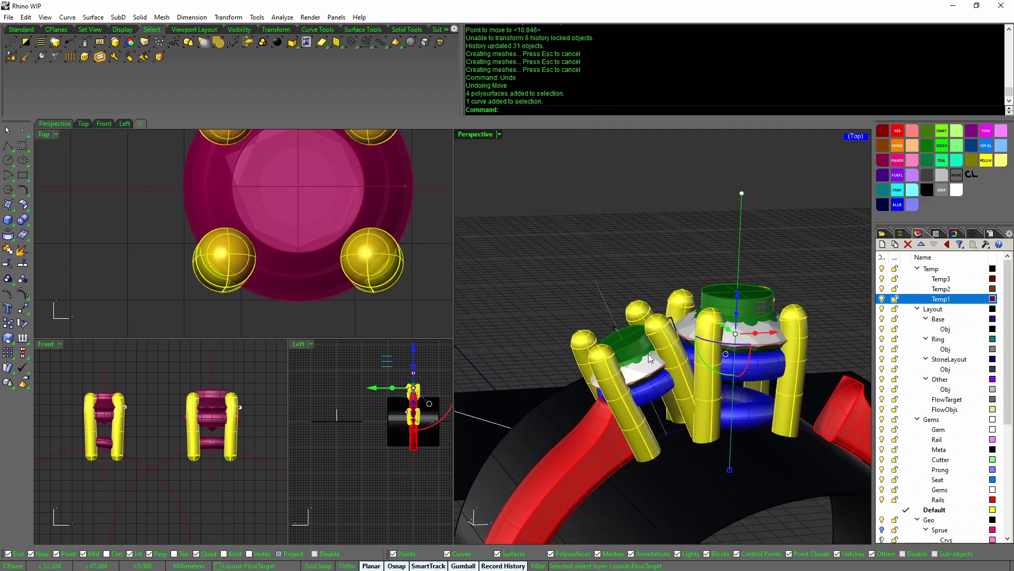
click(685, 380)
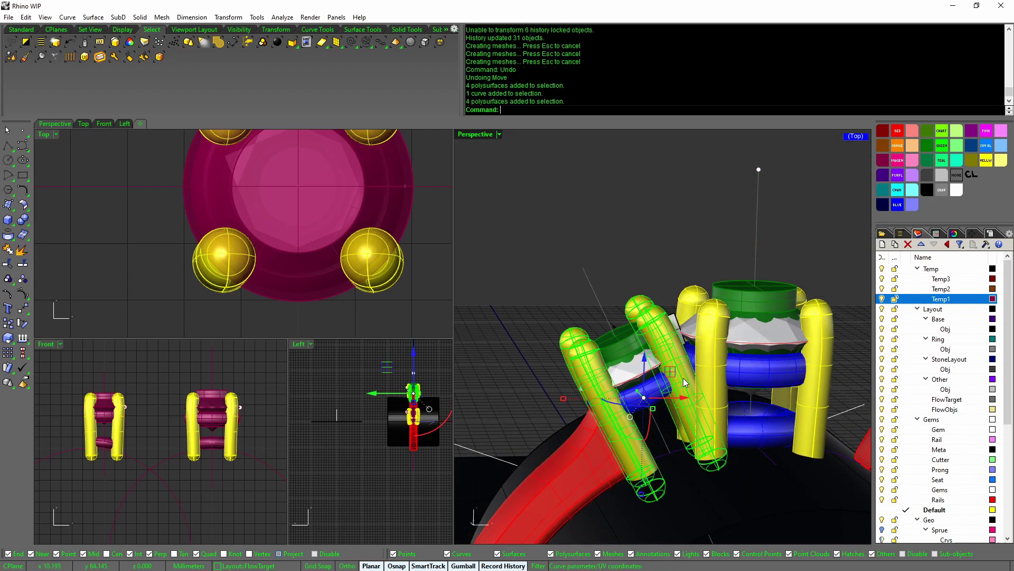
key(Escape)
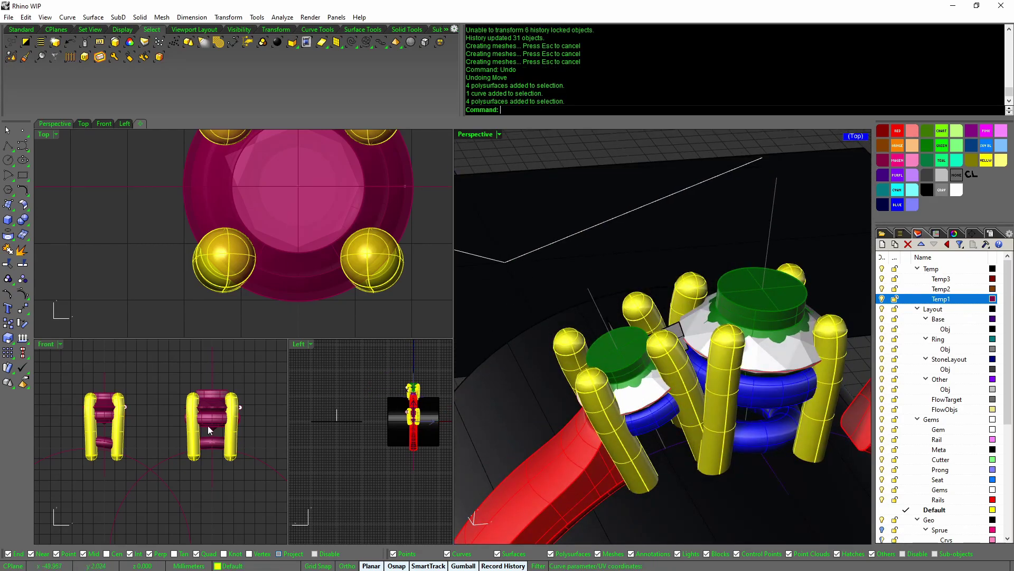
Step: Refresh the history of the small source setting's original prong by moving it between 0,0,1 and 0, and lock history-linked objects
scroll(235, 420, up, 3)
click(197, 426)
right_drag(727, 376, 503, 420)
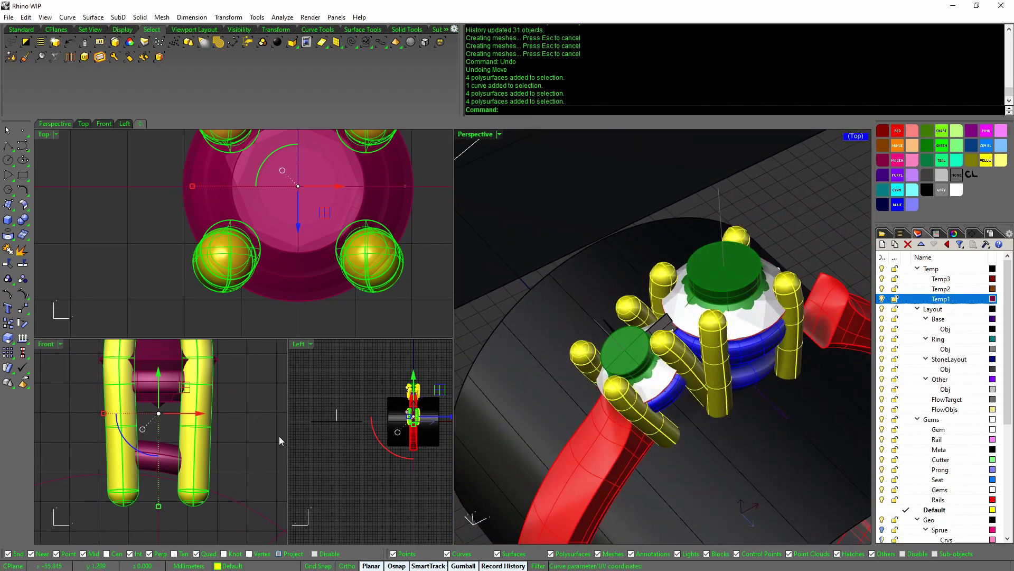
scroll(262, 436, down, 4)
key(Escape)
scroll(346, 273, down, 3)
click(313, 299)
middle_click(318, 316)
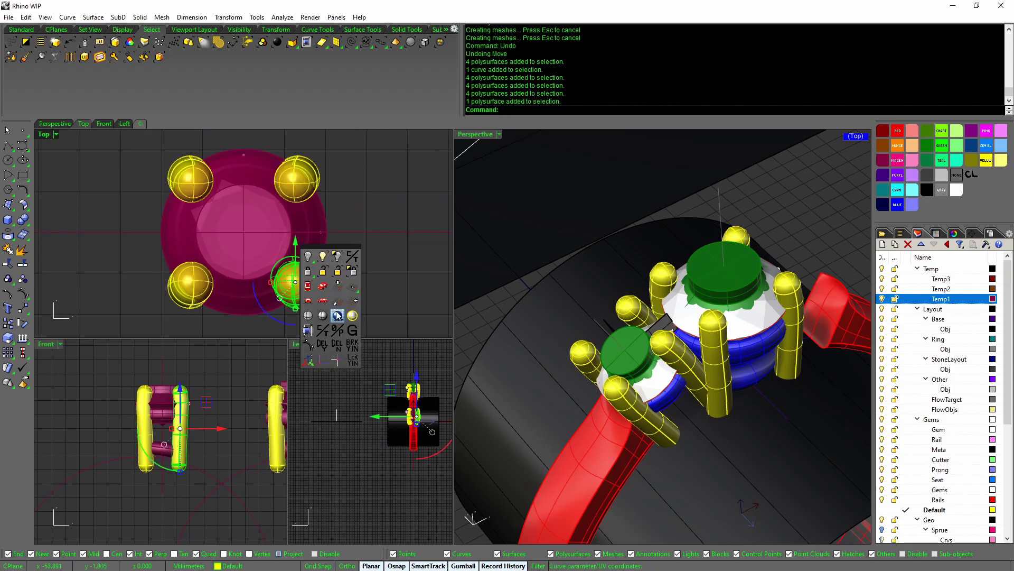
click(352, 346)
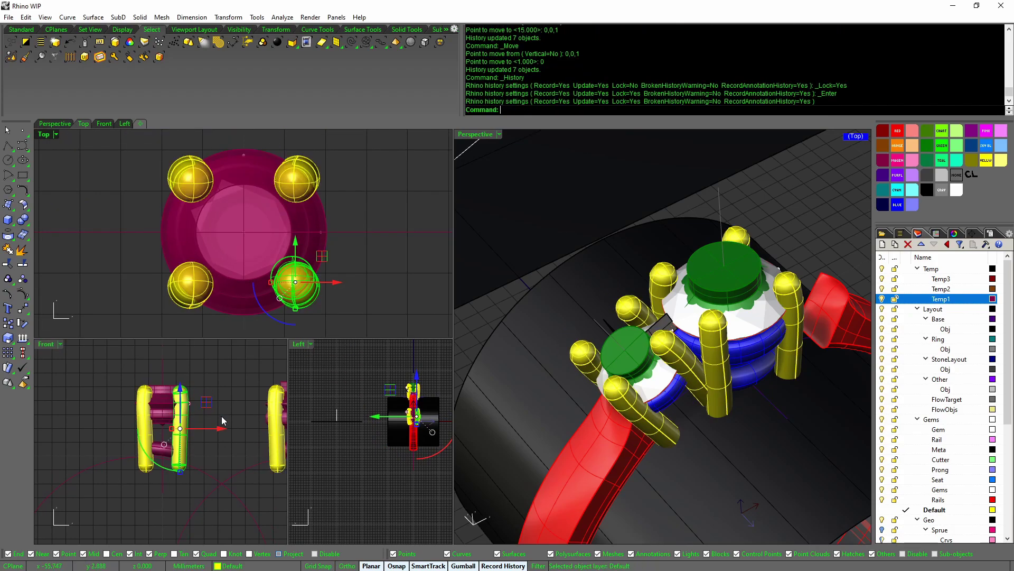
Step: Rotate the small source setting's original prong slightly in the Front view to tilt its base inward, and check the ring's prongs
scroll(174, 442, up, 3)
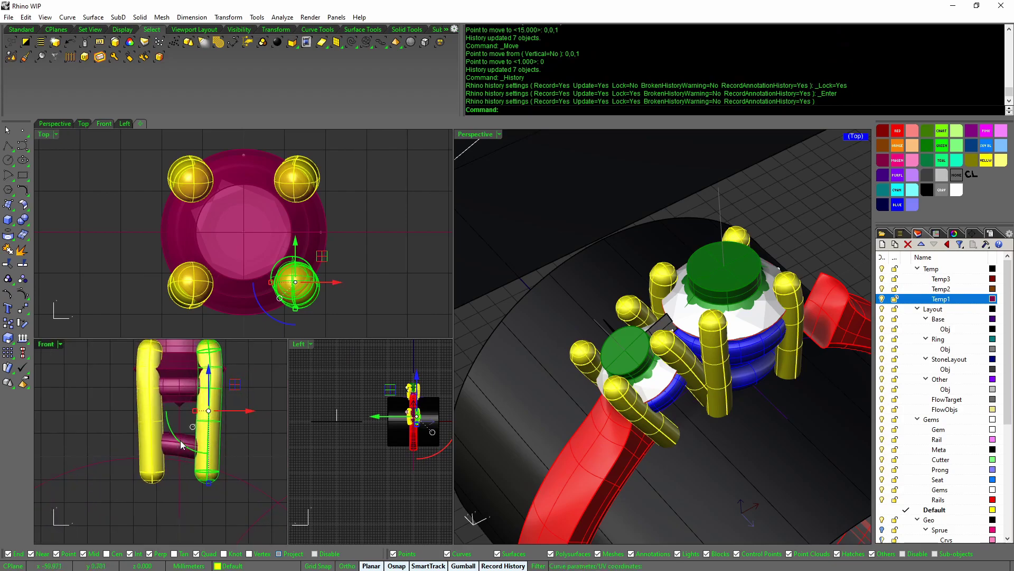
drag(180, 440, 173, 439)
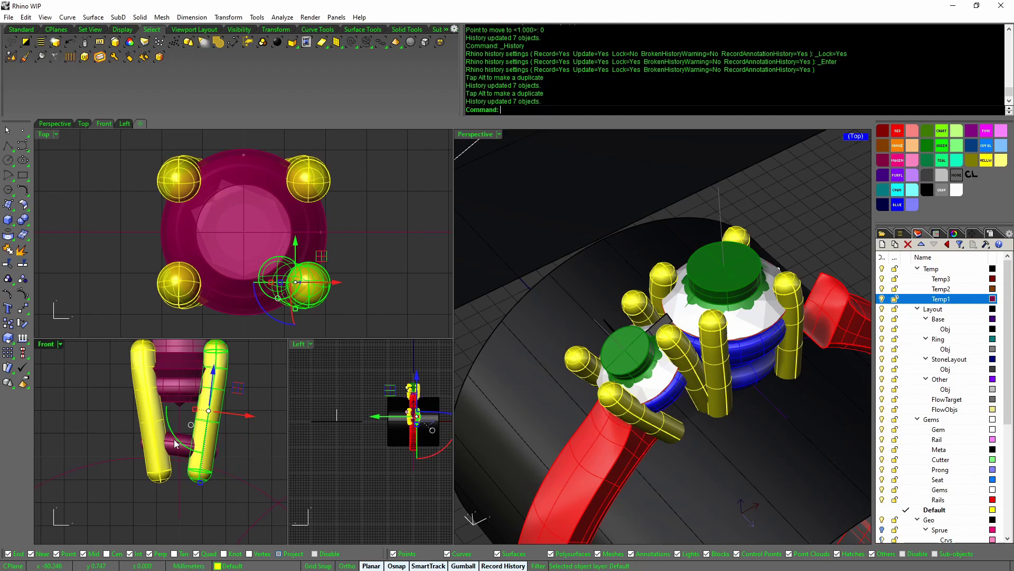
right_drag(666, 407, 669, 409)
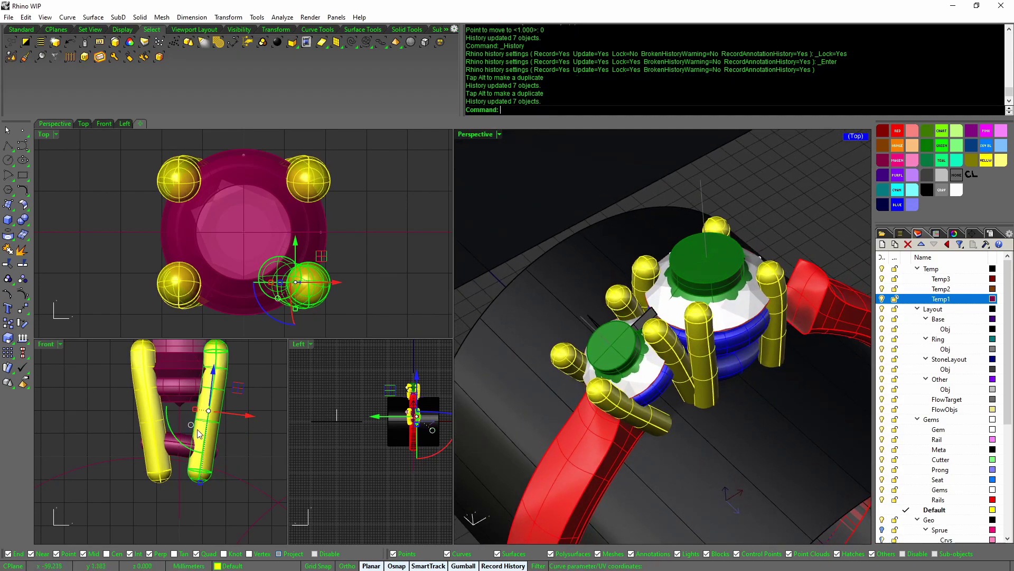
scroll(670, 405, up, 6)
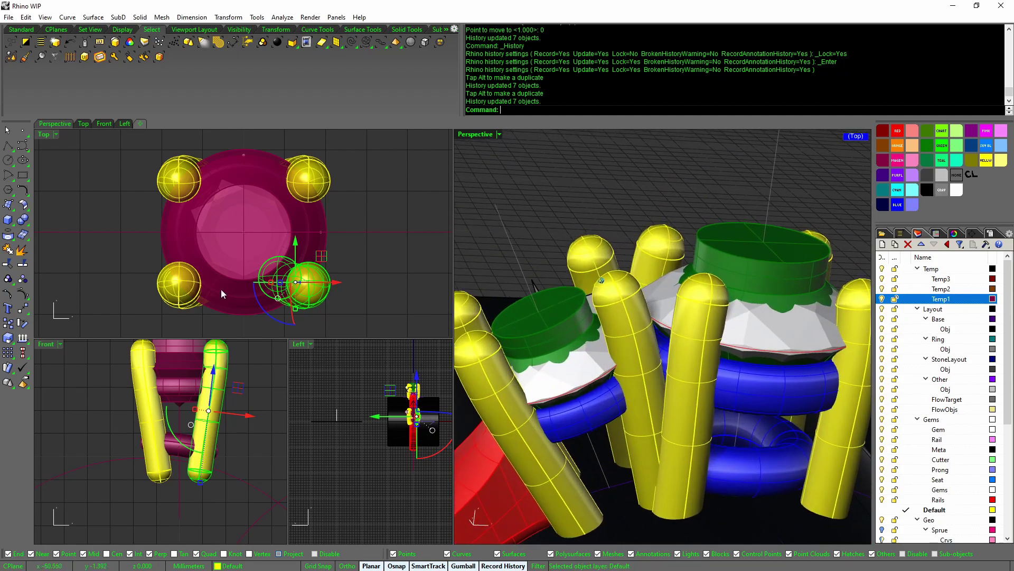
Step: Orient the construction plane to the top surface of the small stone's green cutter on the ring
right_drag(575, 307, 702, 338)
scroll(708, 318, down, 3)
middle_click(709, 318)
click(709, 318)
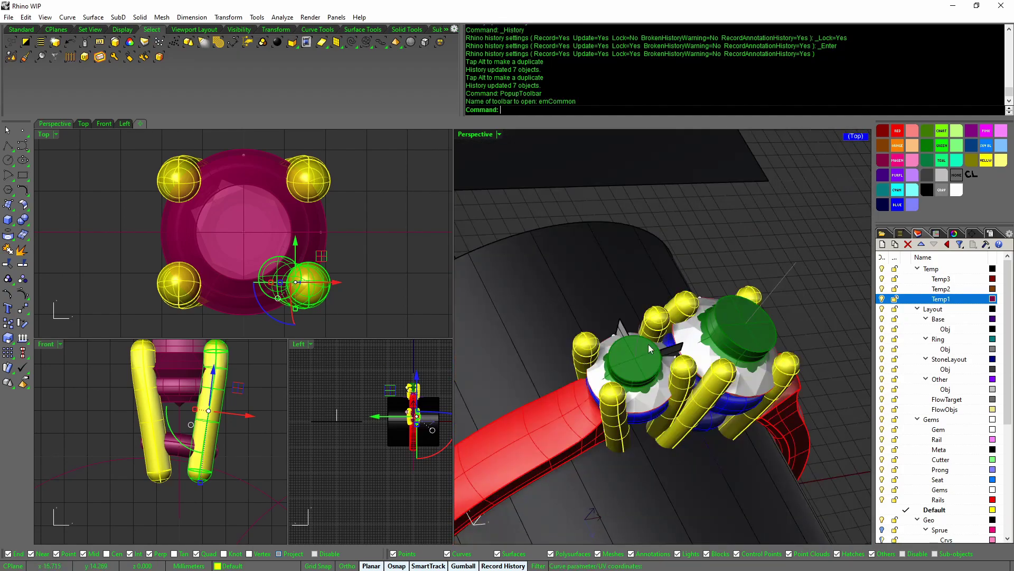
click(642, 356)
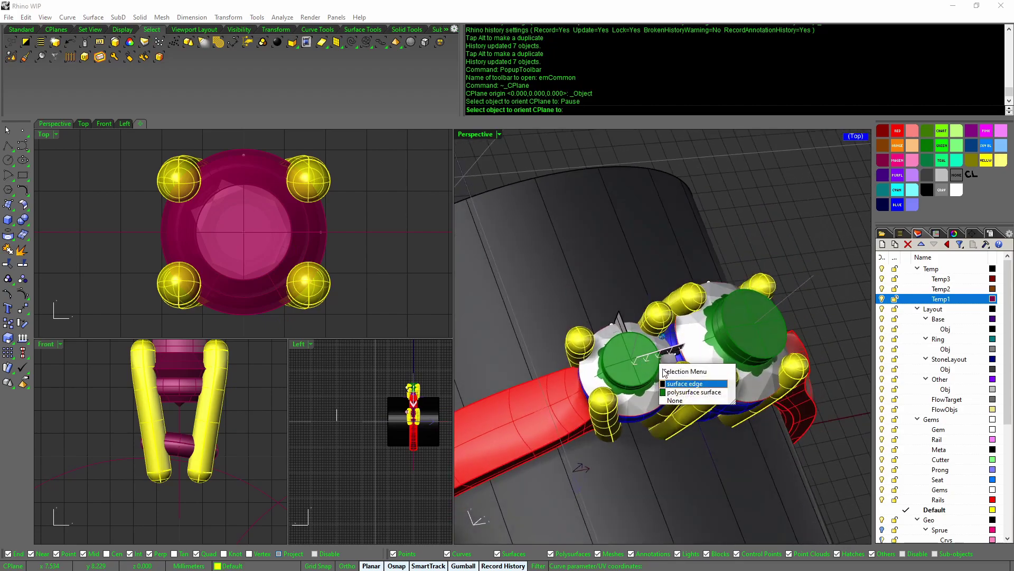
click(682, 394)
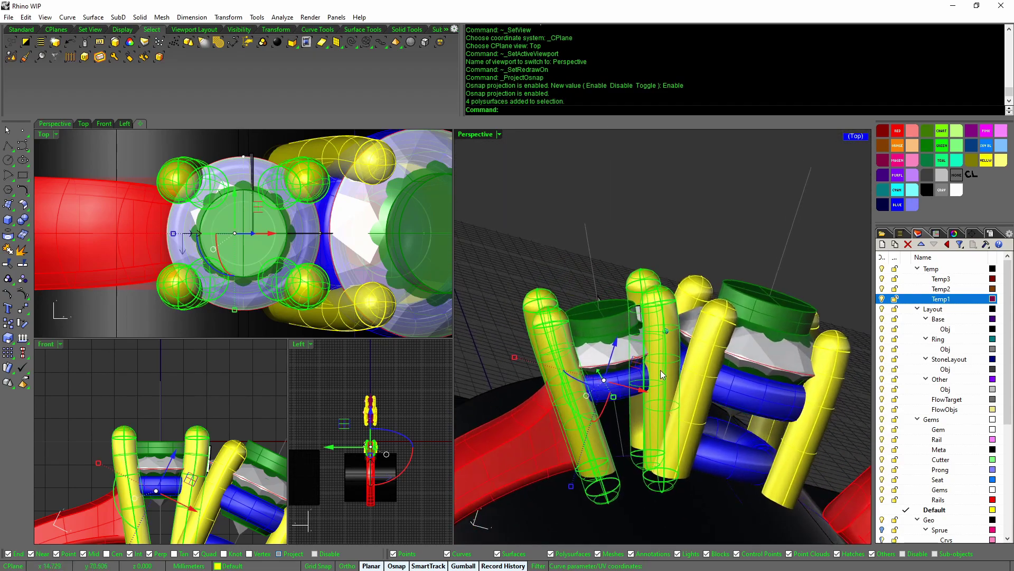
Step: Detach the small stone's front inner prong on the ring from history by moving it from 0,0,1 to 0, keeping history lock on
right_drag(660, 370, 667, 379)
click(665, 233)
click(661, 285)
right_drag(661, 291, 644, 422)
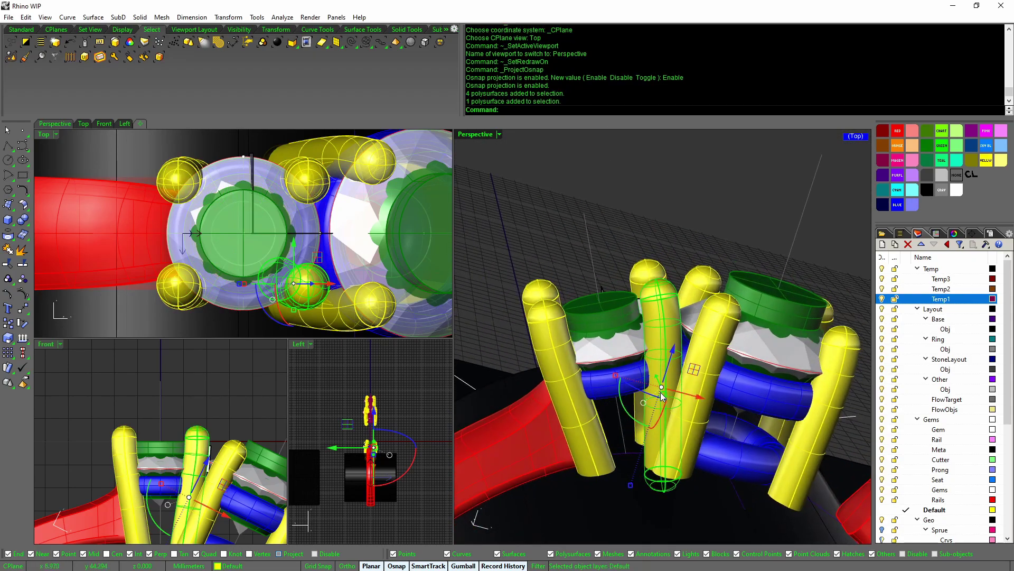
middle_click(645, 423)
click(667, 458)
right_drag(667, 369, 740, 407)
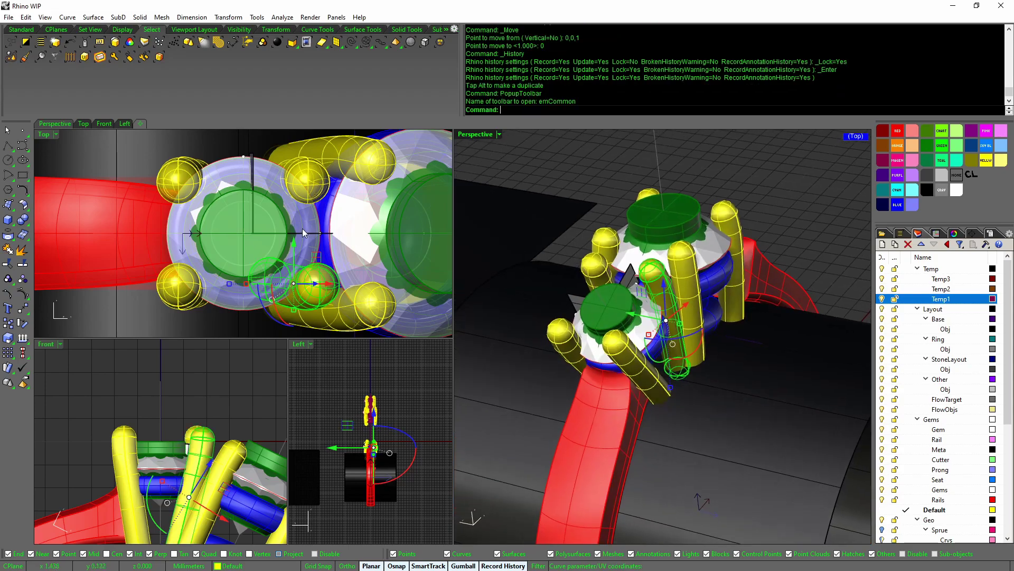
Step: Rotate the detached prong about 10.4 degrees clockwise around the small stone's centre in the Top view
middle_click(295, 229)
click(287, 187)
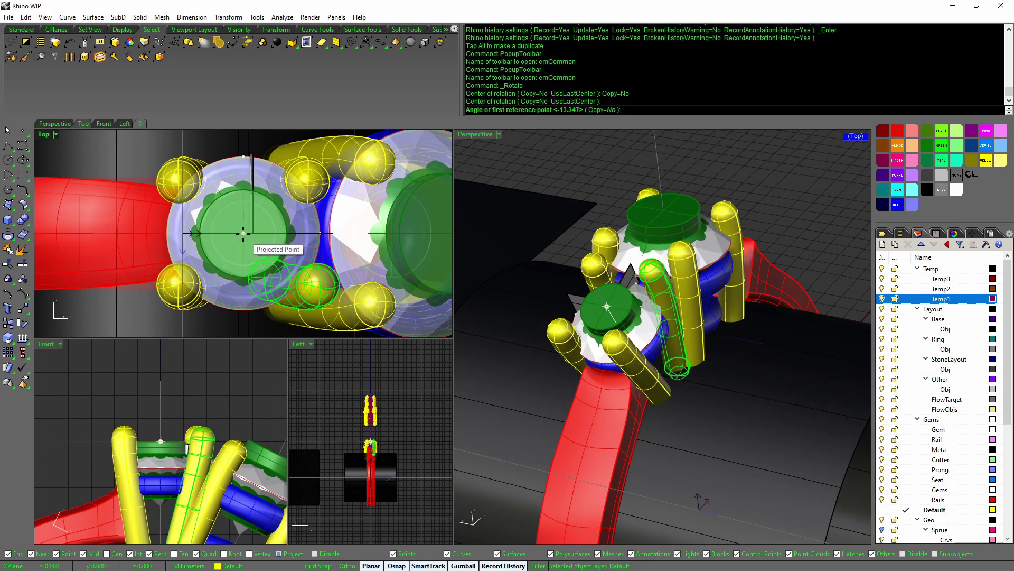
click(243, 233)
scroll(244, 233, down, 5)
click(296, 258)
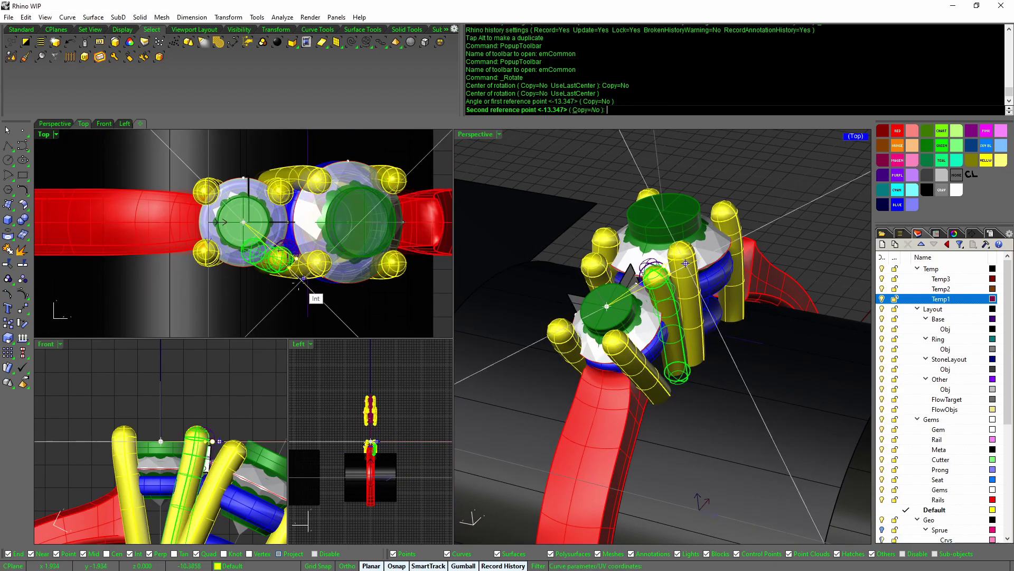
click(302, 278)
Step: Try to rotate the small stone's front outer prong around the stone's centre in the Top view, and clear the prong selection
click(242, 254)
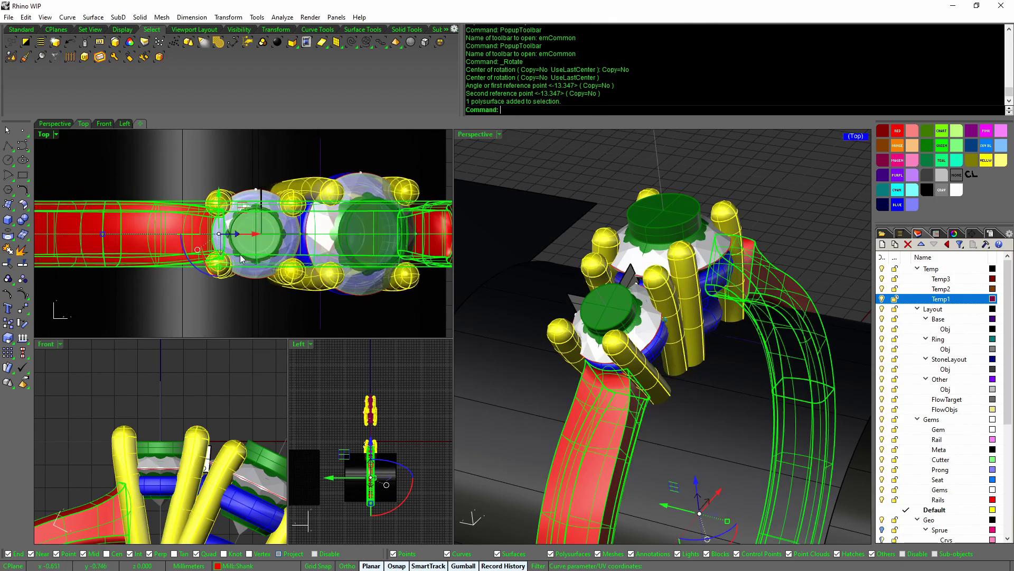
middle_click(275, 256)
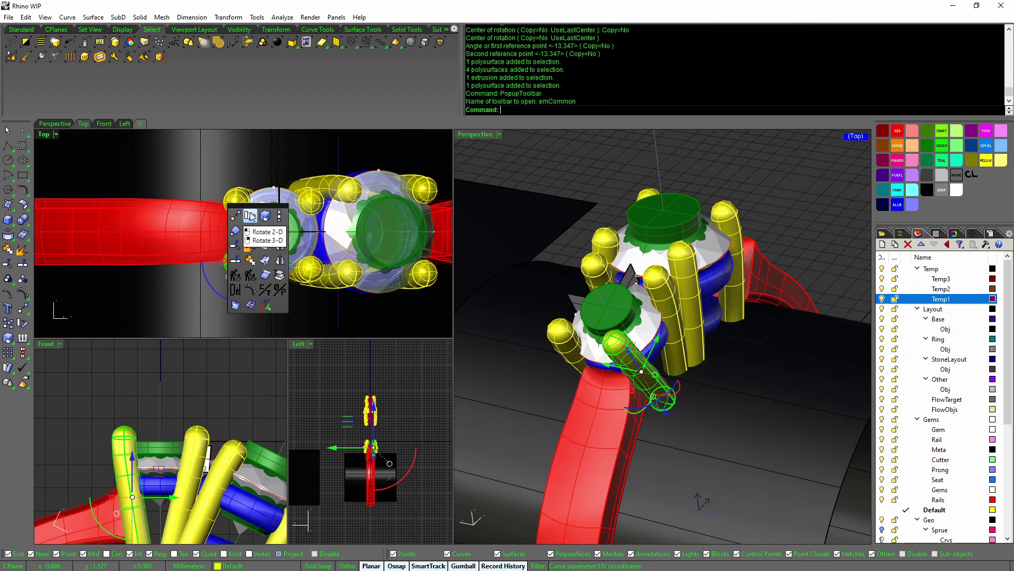
click(251, 216)
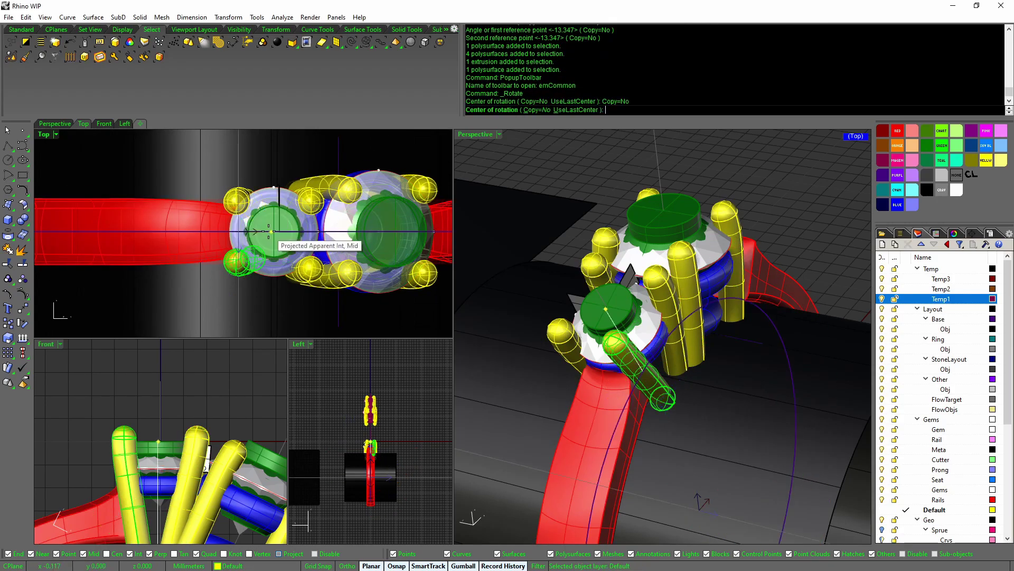
click(272, 232)
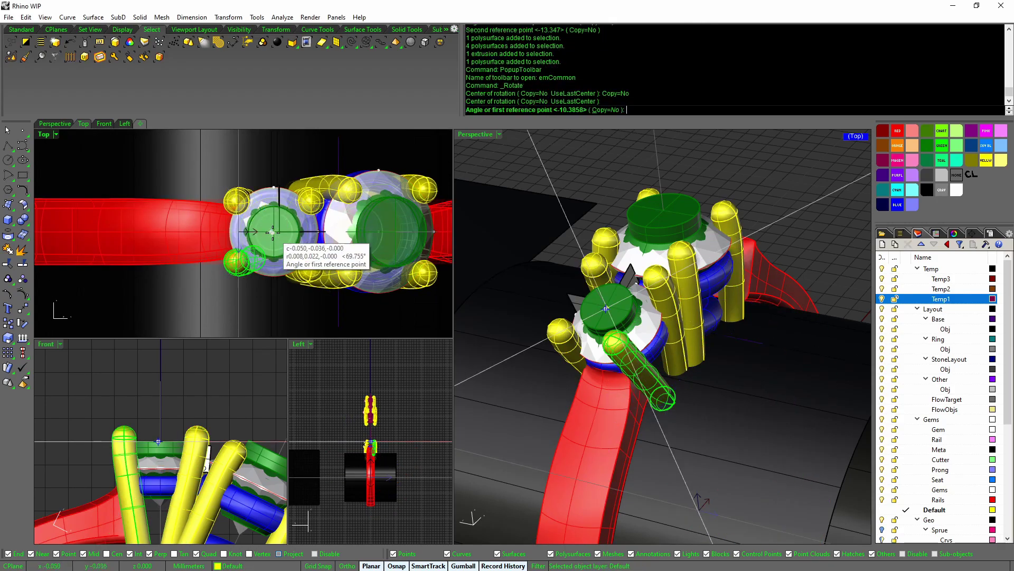
click(251, 298)
click(245, 296)
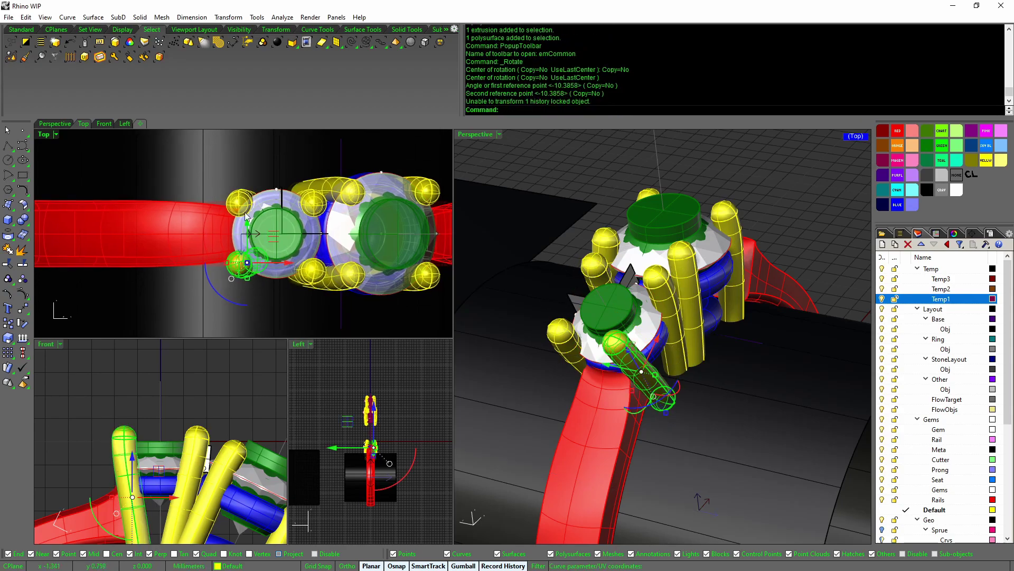
click(300, 215)
scroll(291, 228, up, 1)
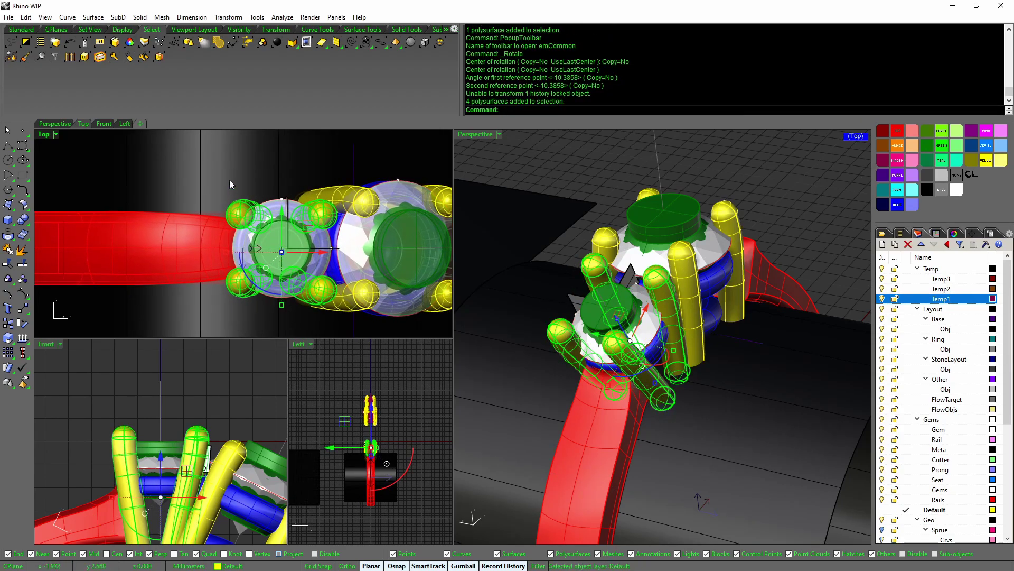
scroll(312, 246, up, 1)
key(Escape)
scroll(276, 269, down, 2)
scroll(276, 270, up, 1)
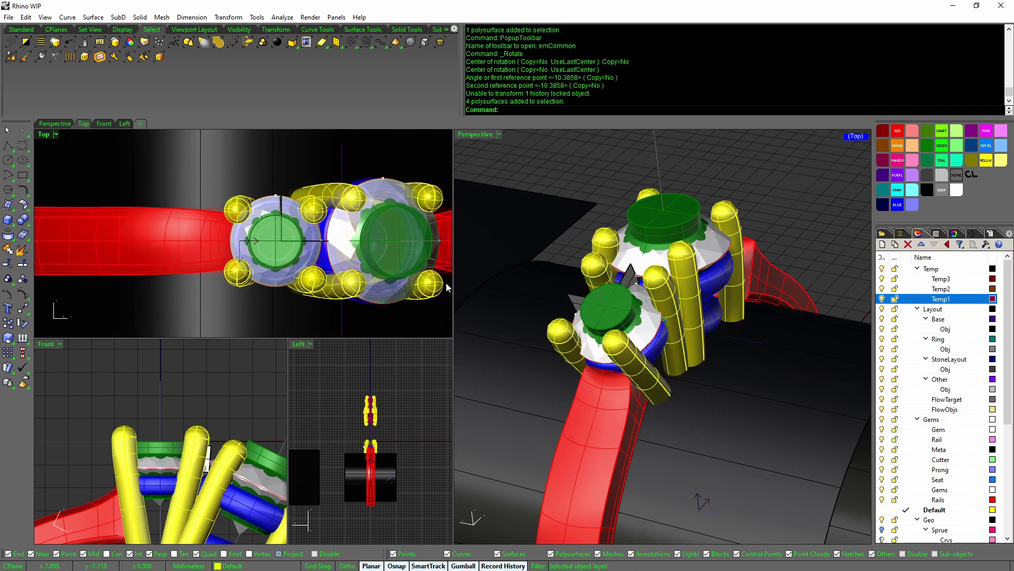
Step: Examine the prong placement on the ring from above and from the side, and compare it with the two source settings
right_drag(687, 280, 661, 325)
scroll(711, 317, down, 4)
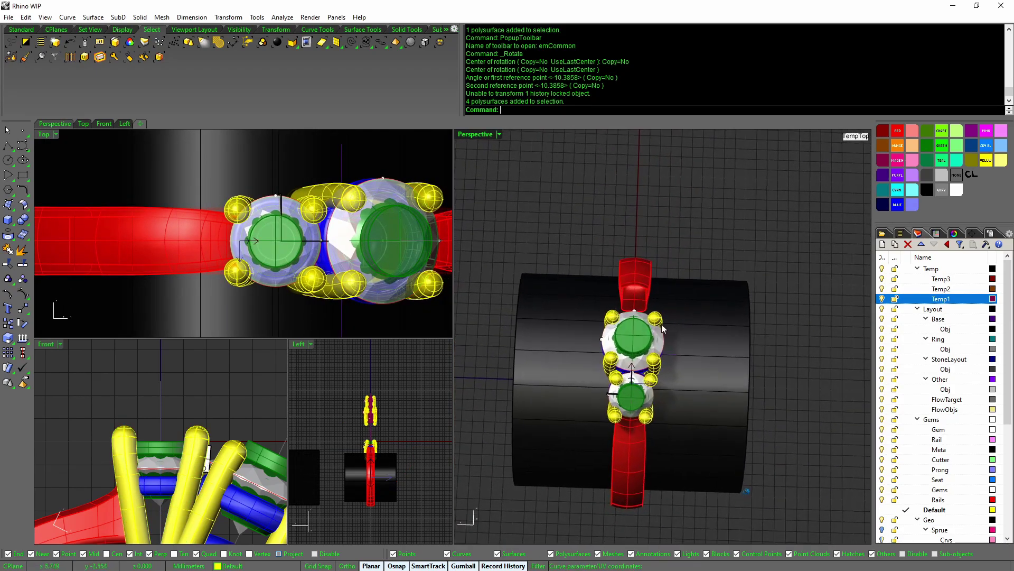
mouse_move(651, 388)
right_down()
mouse_move(641, 366)
mouse_move(609, 356)
mouse_move(640, 375)
right_up()
scroll(608, 356, up, 2)
key(F5)
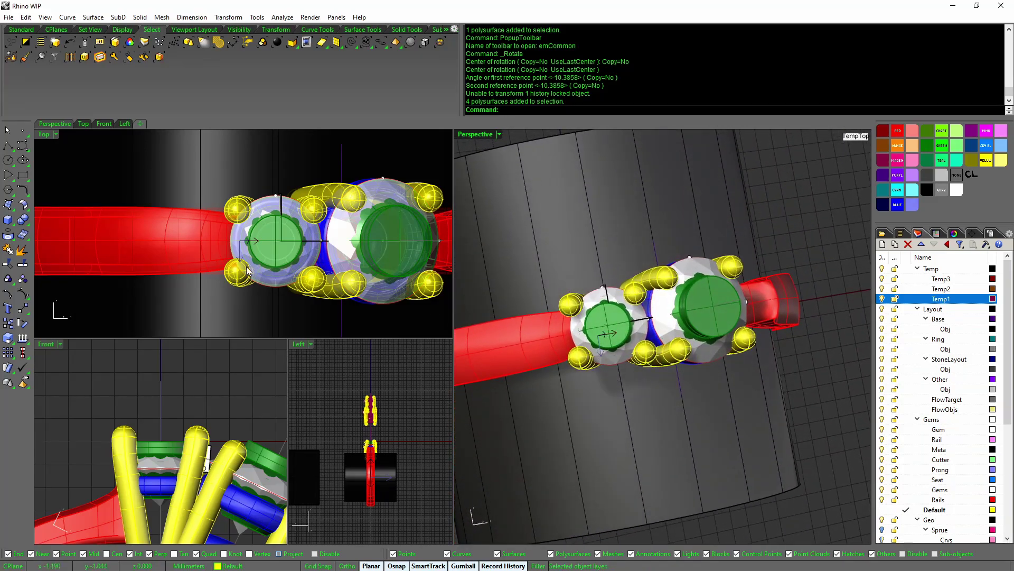
scroll(225, 403, down, 8)
right_drag(244, 395, 423, 386)
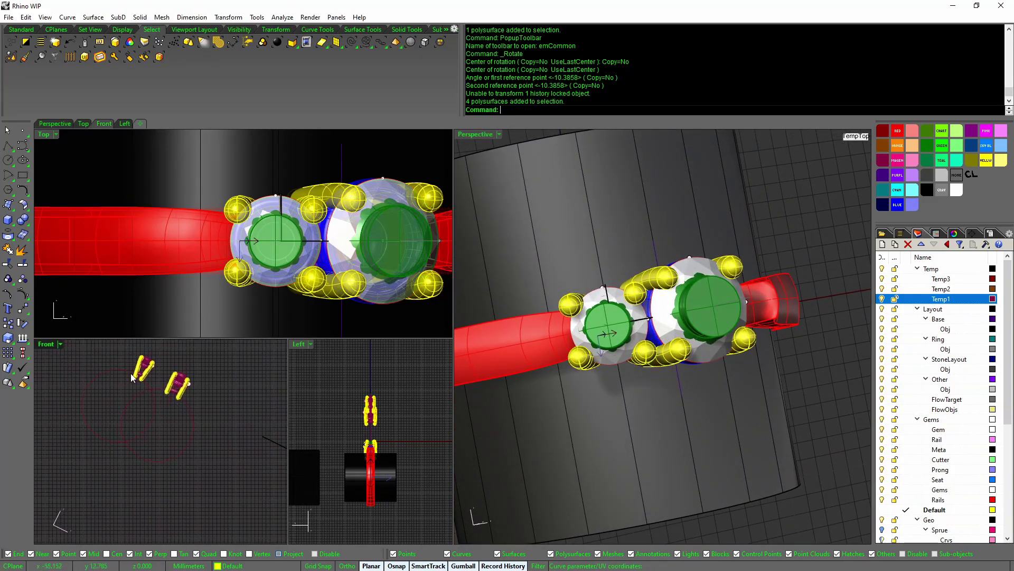
right_drag(585, 369, 604, 323)
scroll(614, 356, up, 4)
right_drag(204, 377, 181, 392)
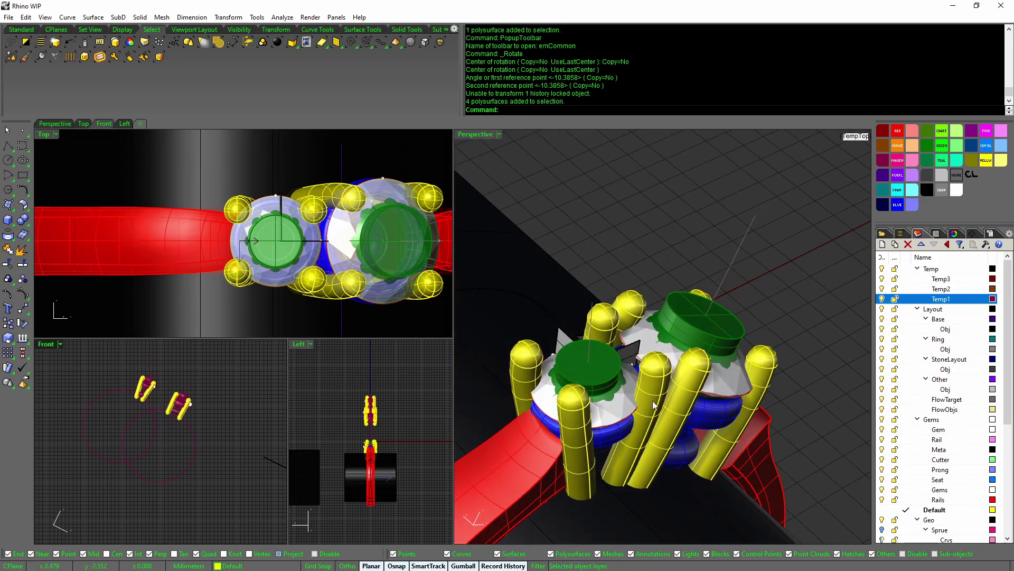
right_drag(605, 410, 633, 428)
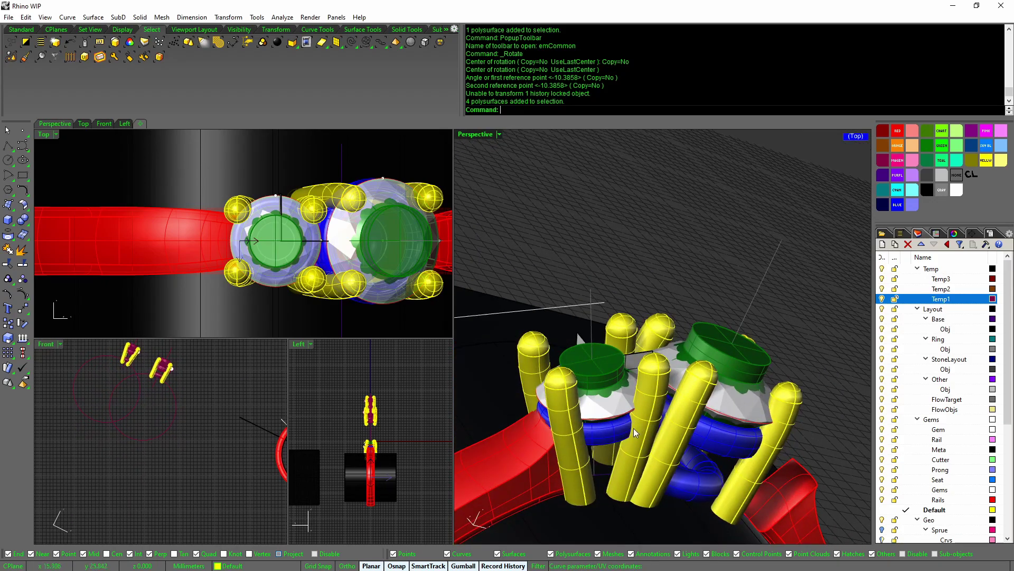
Step: Move the small source setting's lower rail and its curve slightly within the Front view plane, and clear the selection
click(605, 480)
key(Return)
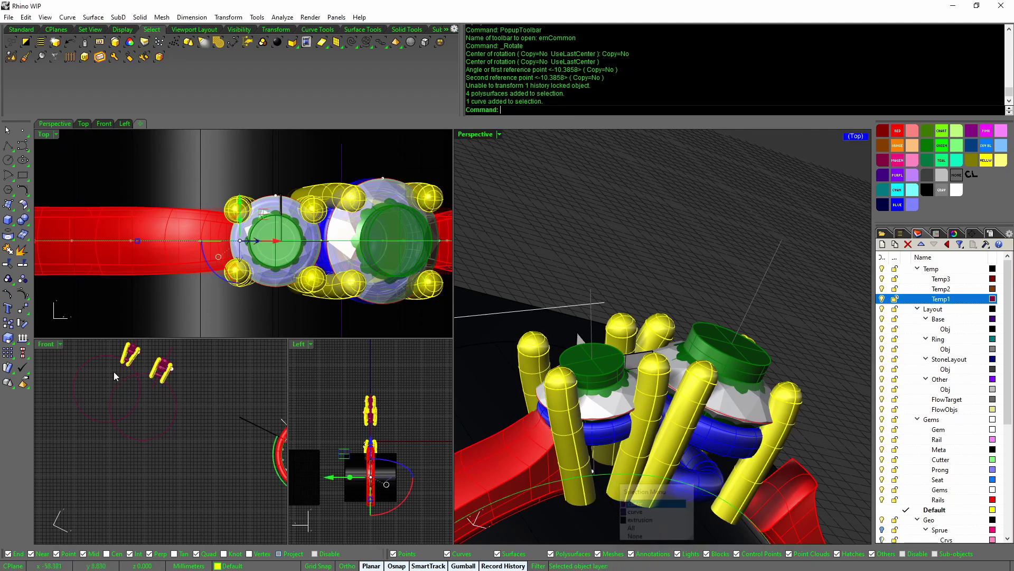
scroll(122, 366, up, 5)
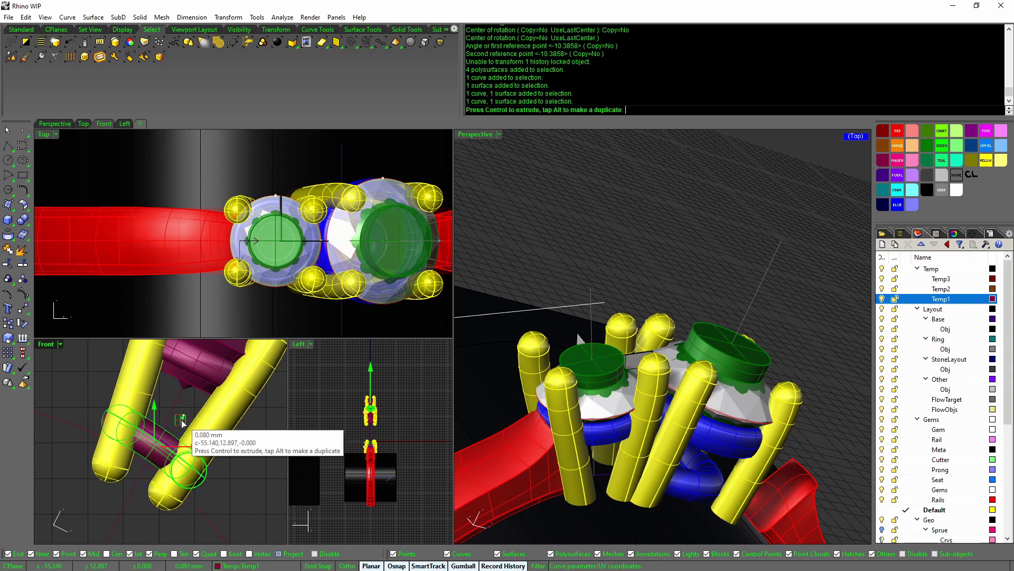
drag(185, 417, 181, 423)
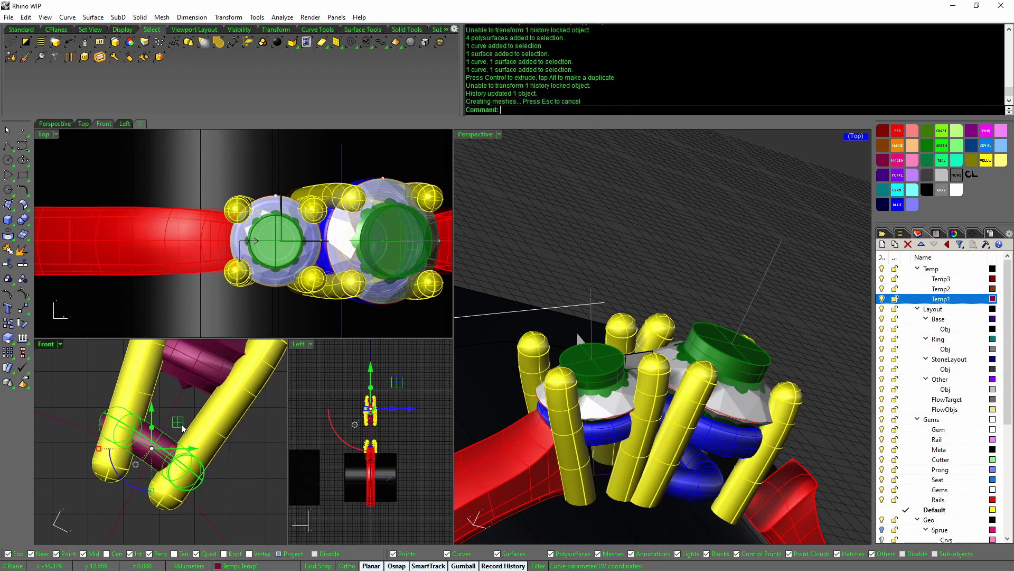
right_drag(233, 488, 218, 467)
click(200, 470)
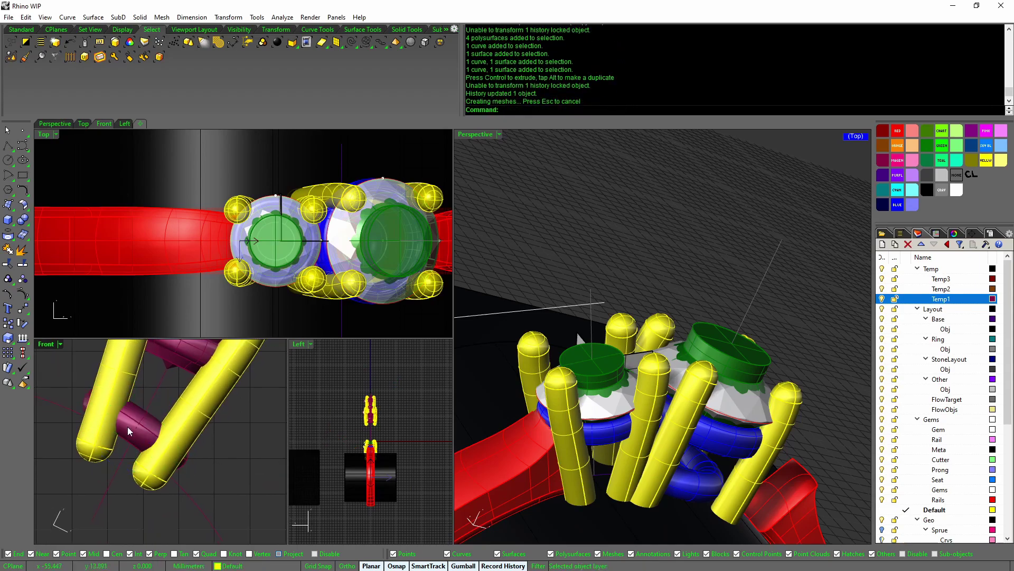
Step: Examine the large source setting's lower rail against the base circle, and check the prong bases against the finger cylinder
scroll(128, 428, down, 6)
scroll(162, 440, up, 5)
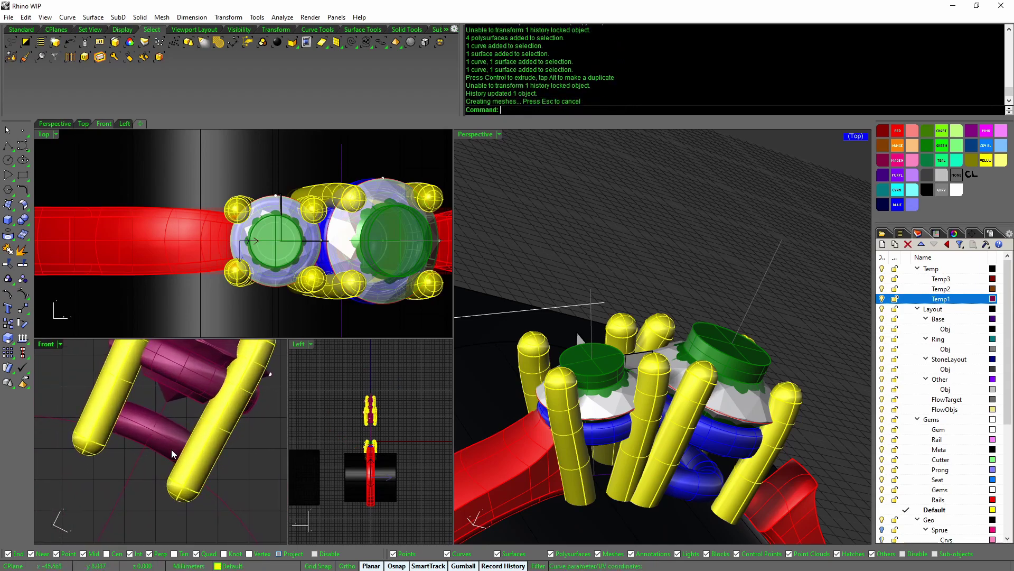
scroll(166, 446, down, 4)
click(212, 486)
scroll(163, 420, up, 3)
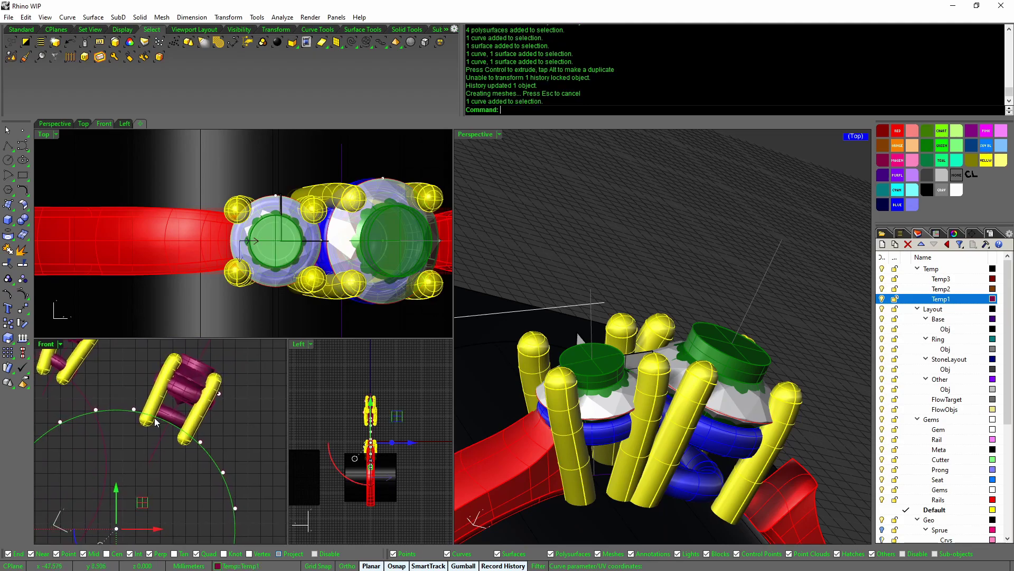
scroll(159, 419, up, 6)
right_drag(478, 494, 737, 475)
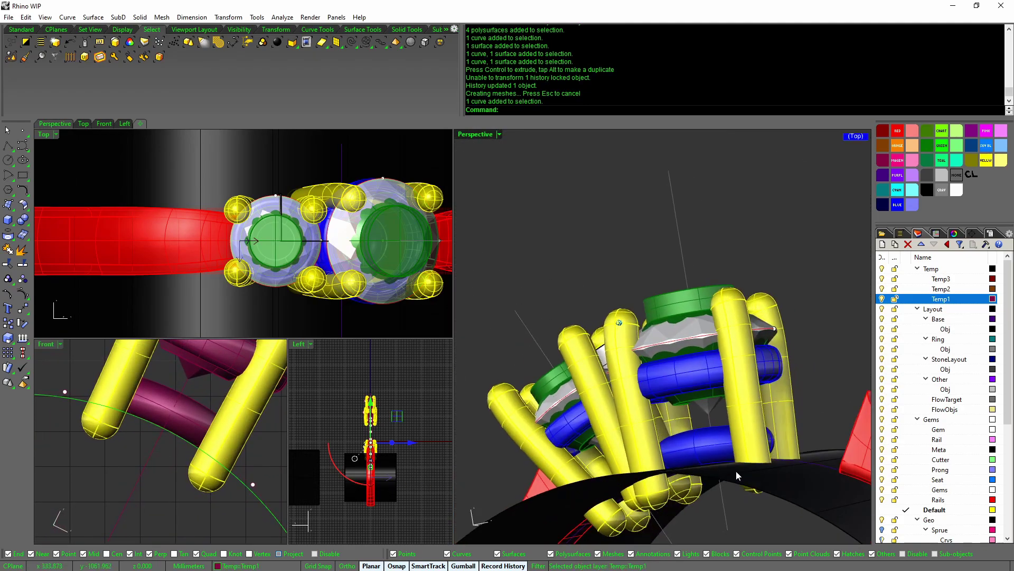
scroll(721, 452, down, 8)
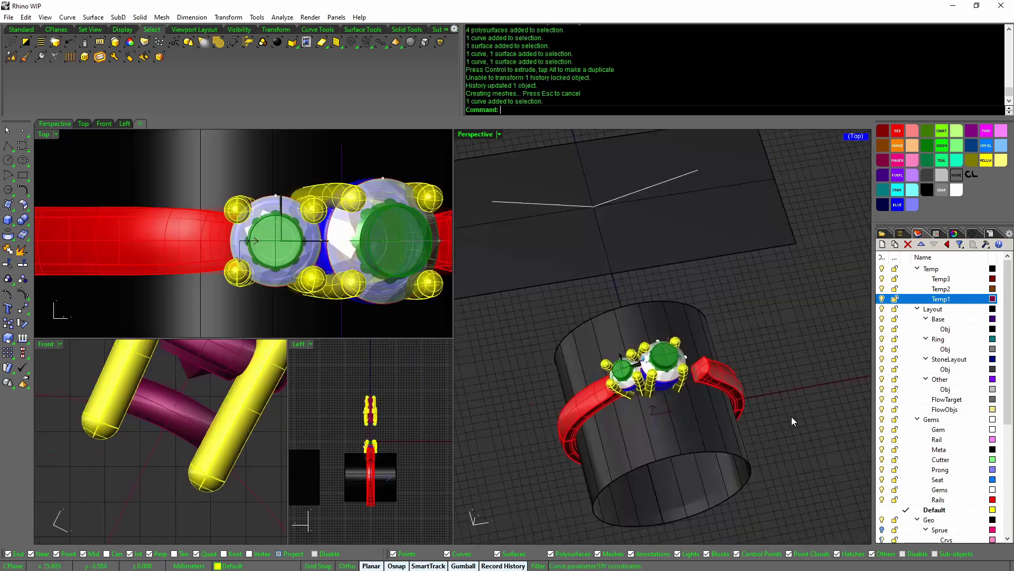
right_drag(791, 417, 798, 414)
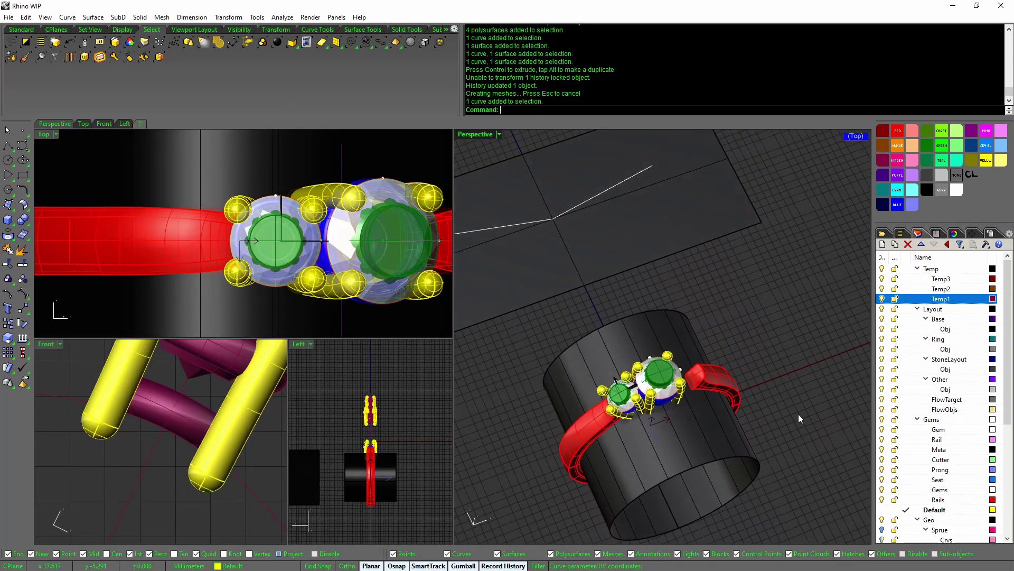